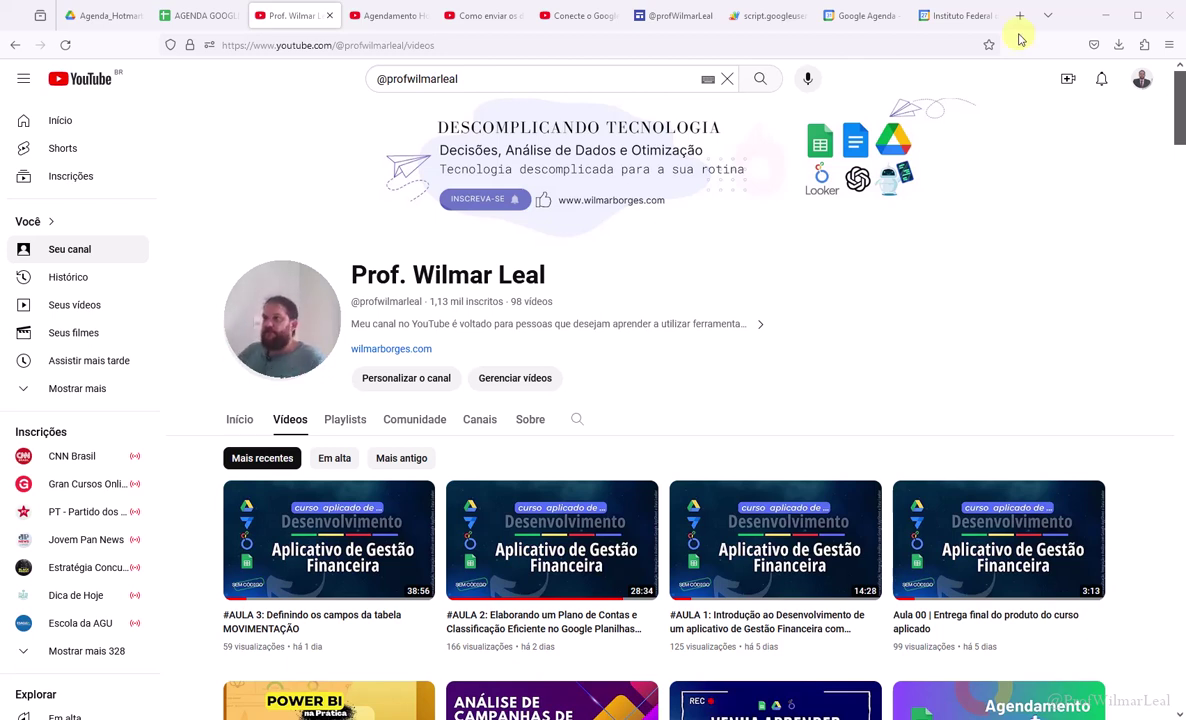
# Open the 'Conecte o Google Forms ao seu Google Agenda' video, read its comments, then return to the top.
pyautogui.click(577, 18)
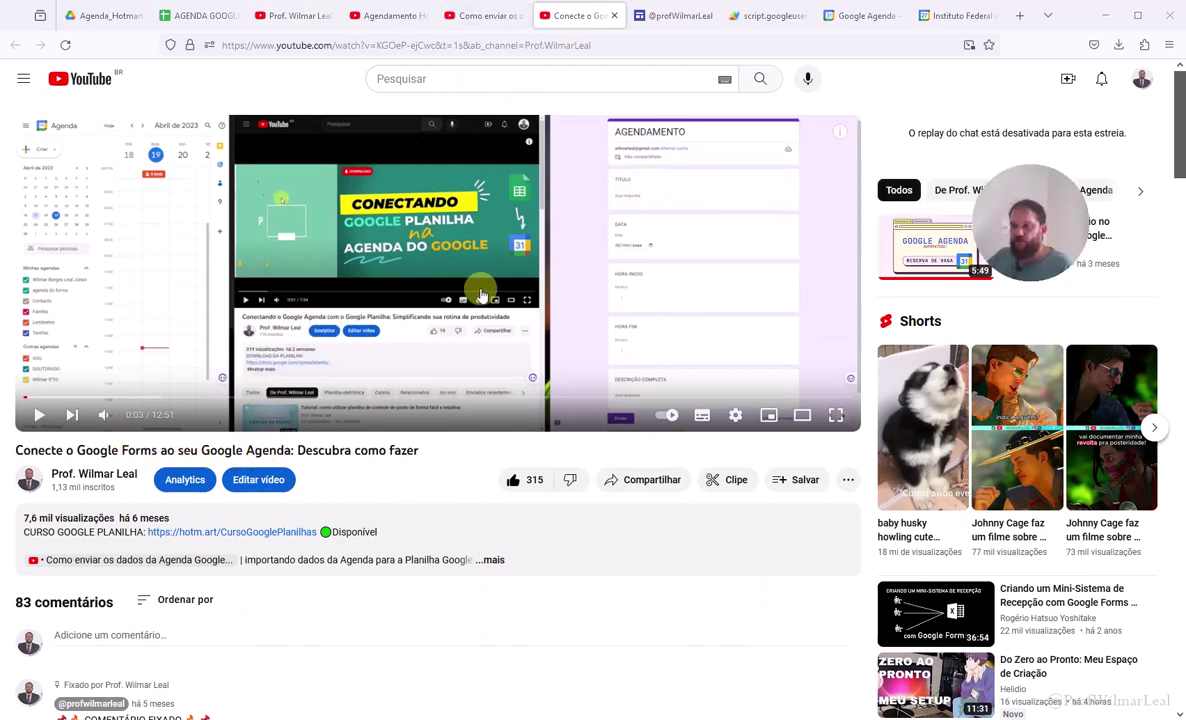
pyautogui.scroll(-2, 434, 300)
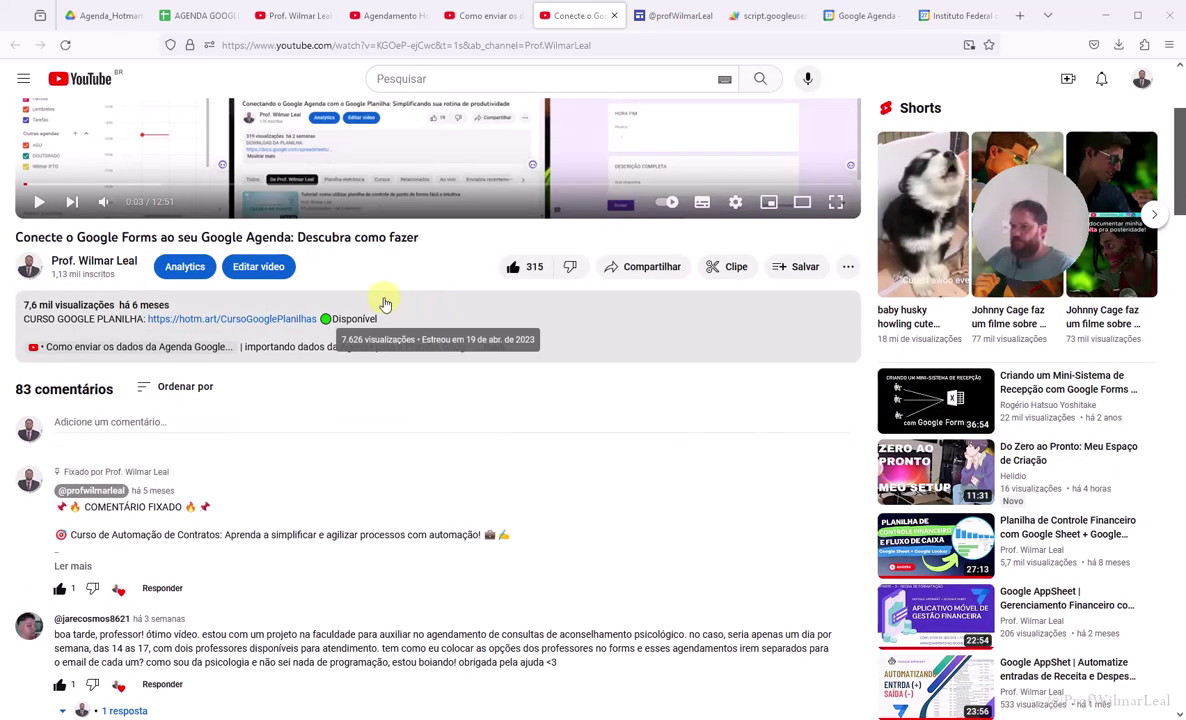
pyautogui.scroll(-1, 360, 330)
pyautogui.scroll(-2, 347, 345)
pyautogui.scroll(-2, 352, 344)
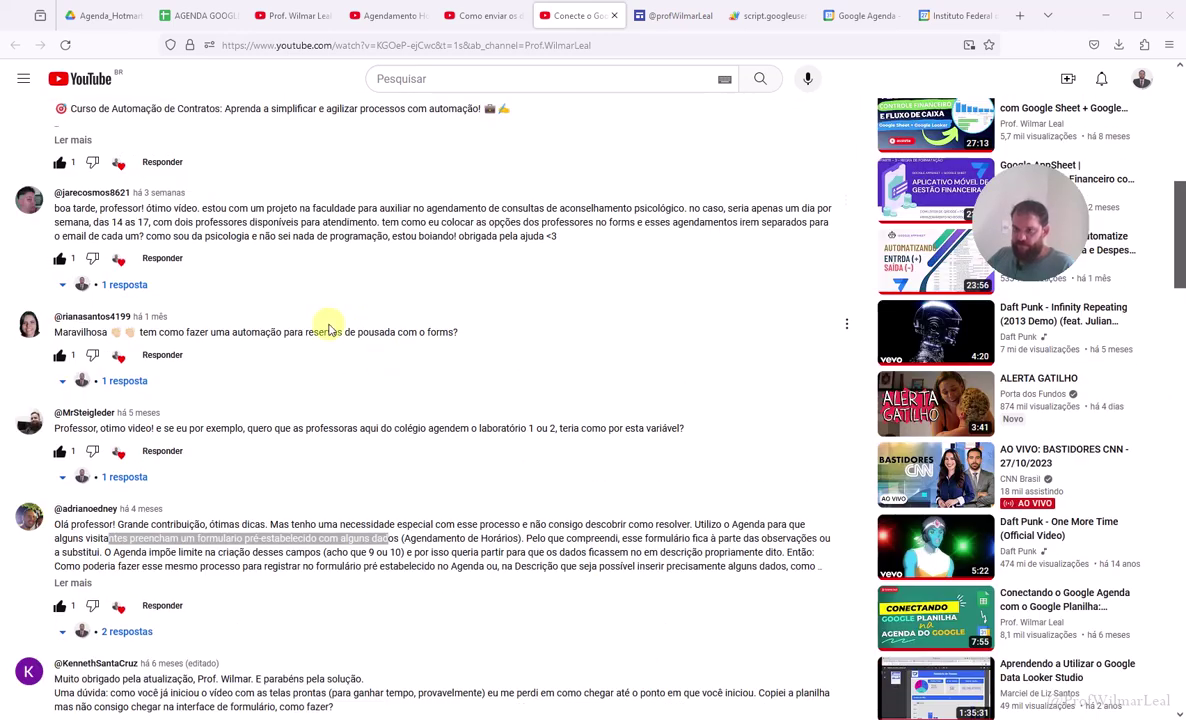
pyautogui.scroll(-3, 318, 328)
pyautogui.scroll(-3, 326, 323)
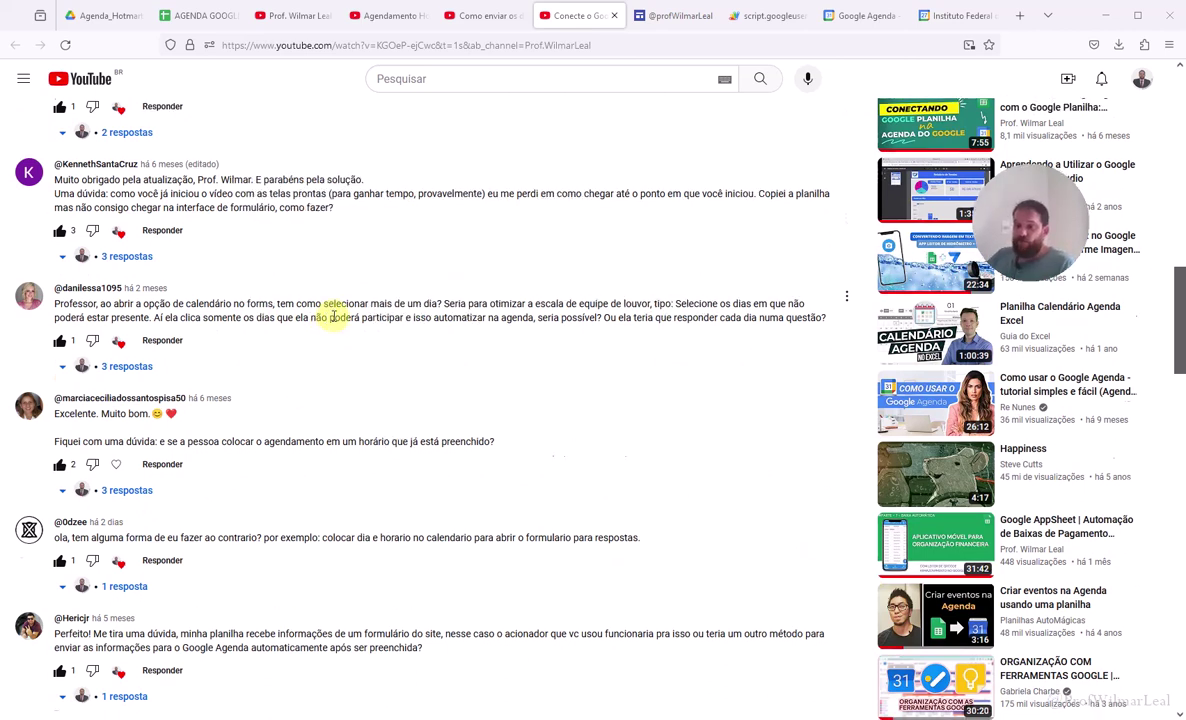
pyautogui.scroll(-4, 325, 320)
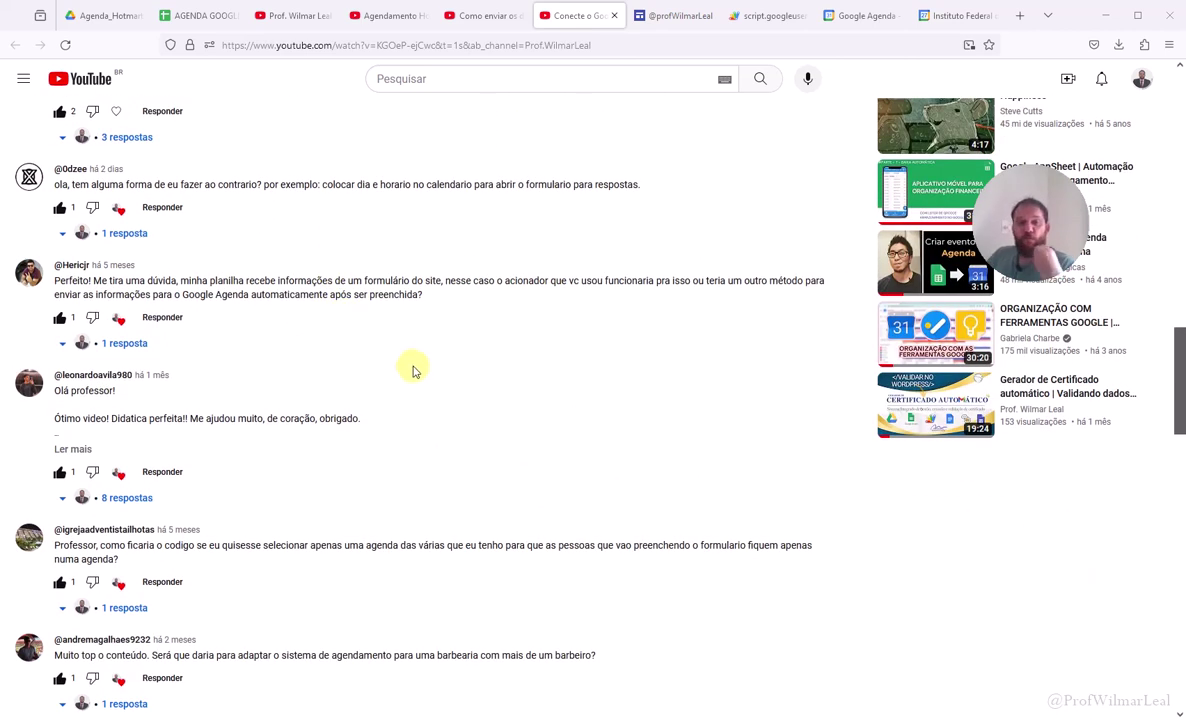
pyautogui.scroll(3, 419, 294)
pyautogui.scroll(3, 419, 294)
pyautogui.scroll(4, 419, 294)
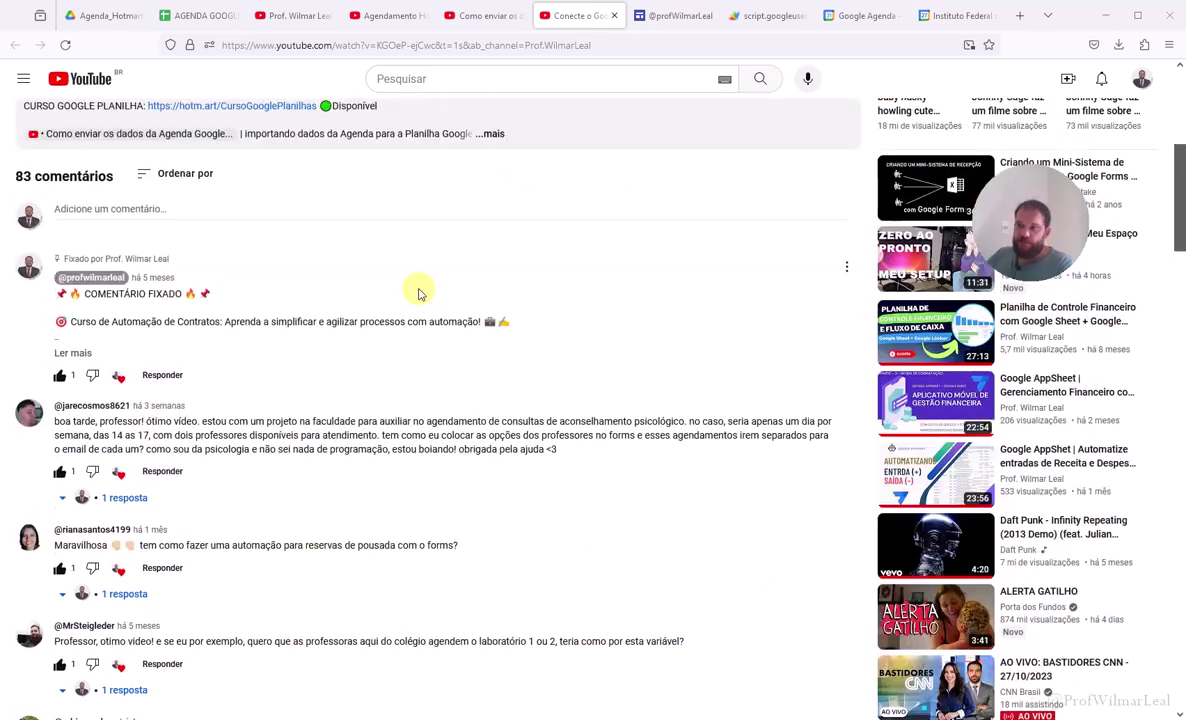
pyautogui.scroll(4, 419, 294)
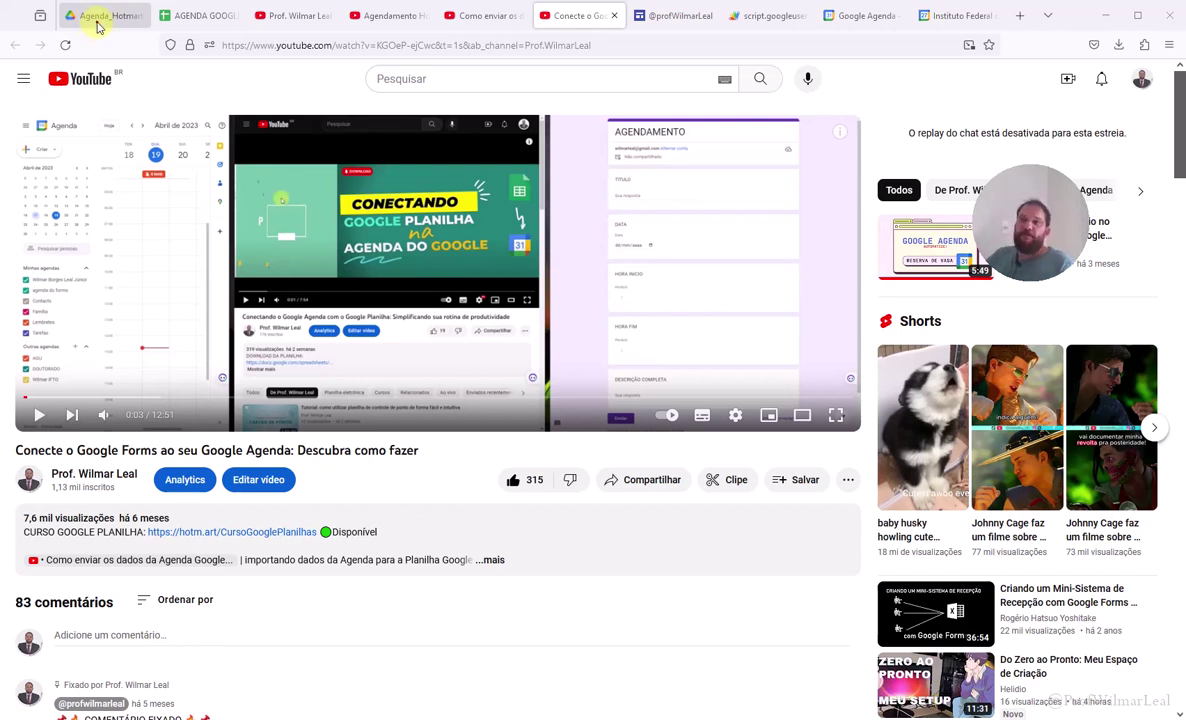
# Go to the Agenda_Hotmart Drive folder listing Modelo 1 through Modelo 5.
pyautogui.click(94, 24)
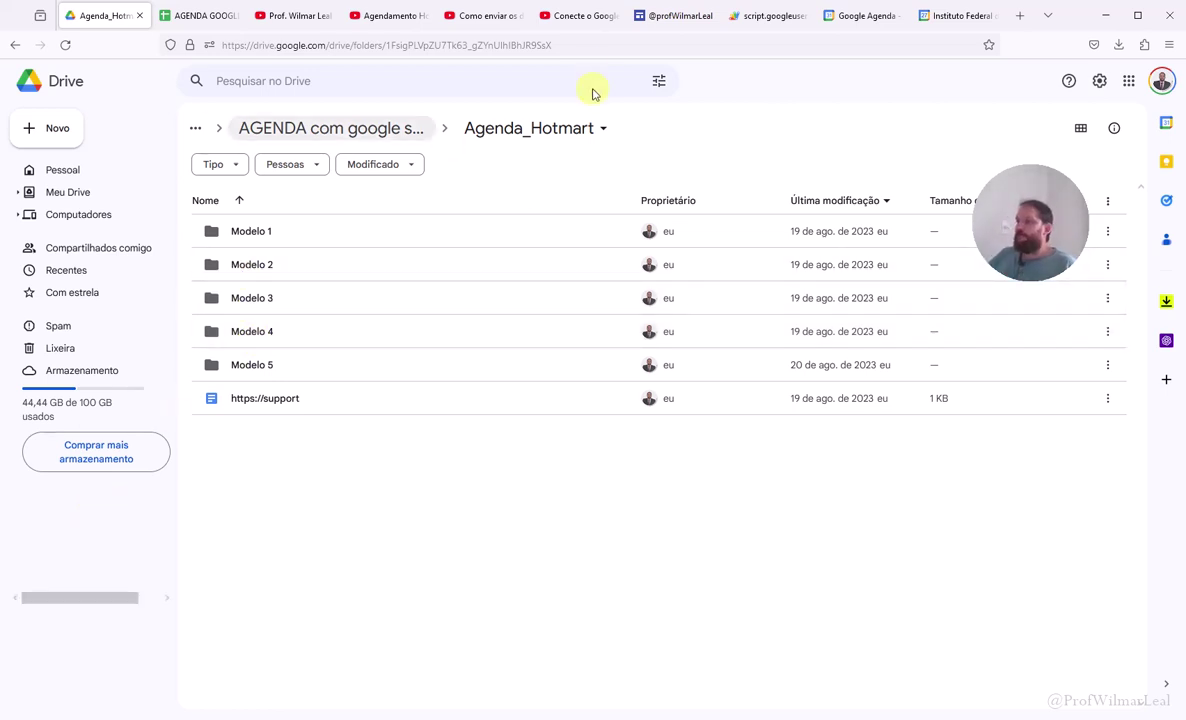
# Check the script confirmation page, close it, and switch to the Agendamento event form.
pyautogui.click(753, 22)
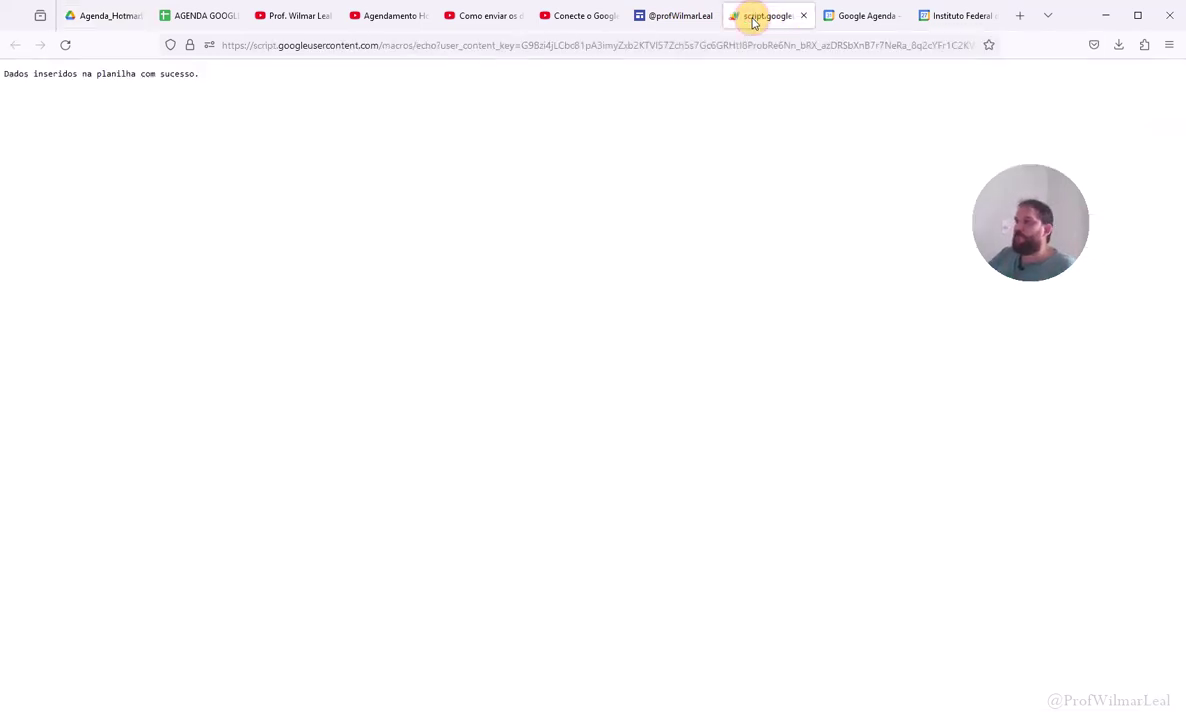
pyautogui.click(801, 17)
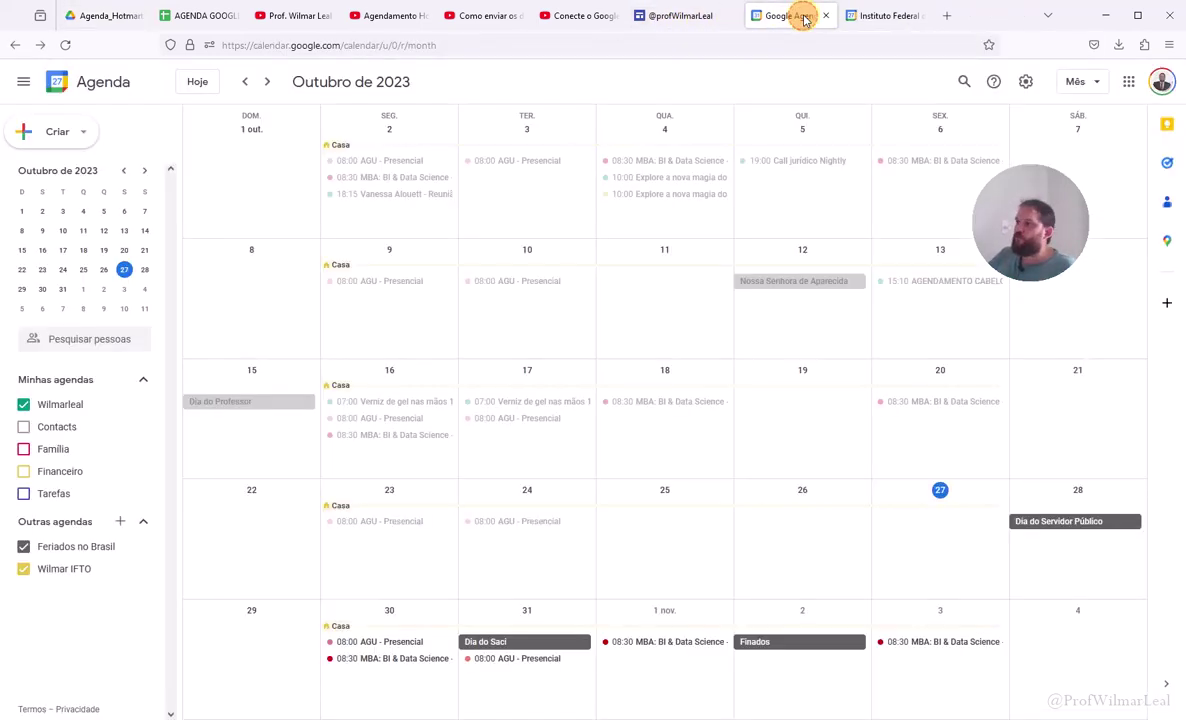
pyautogui.click(675, 16)
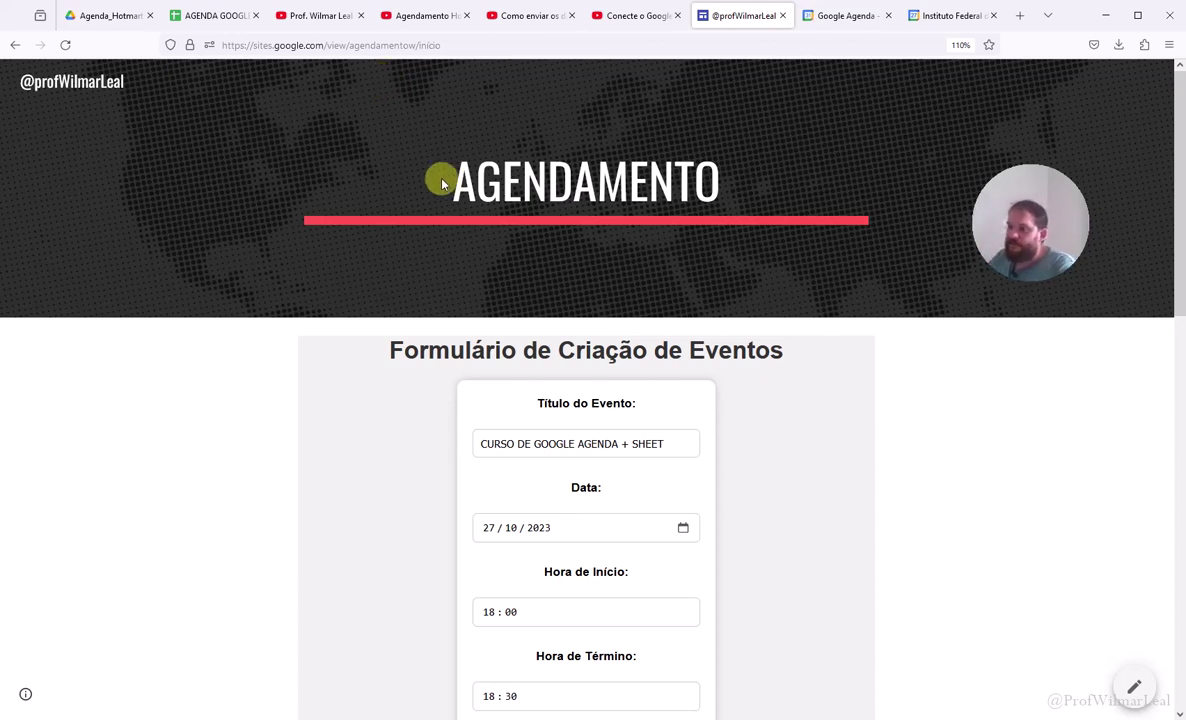
# Keep the event date at 27/10/2023 and set the start hour to 18.
pyautogui.scroll(-5, 659, 349)
pyautogui.click(495, 273)
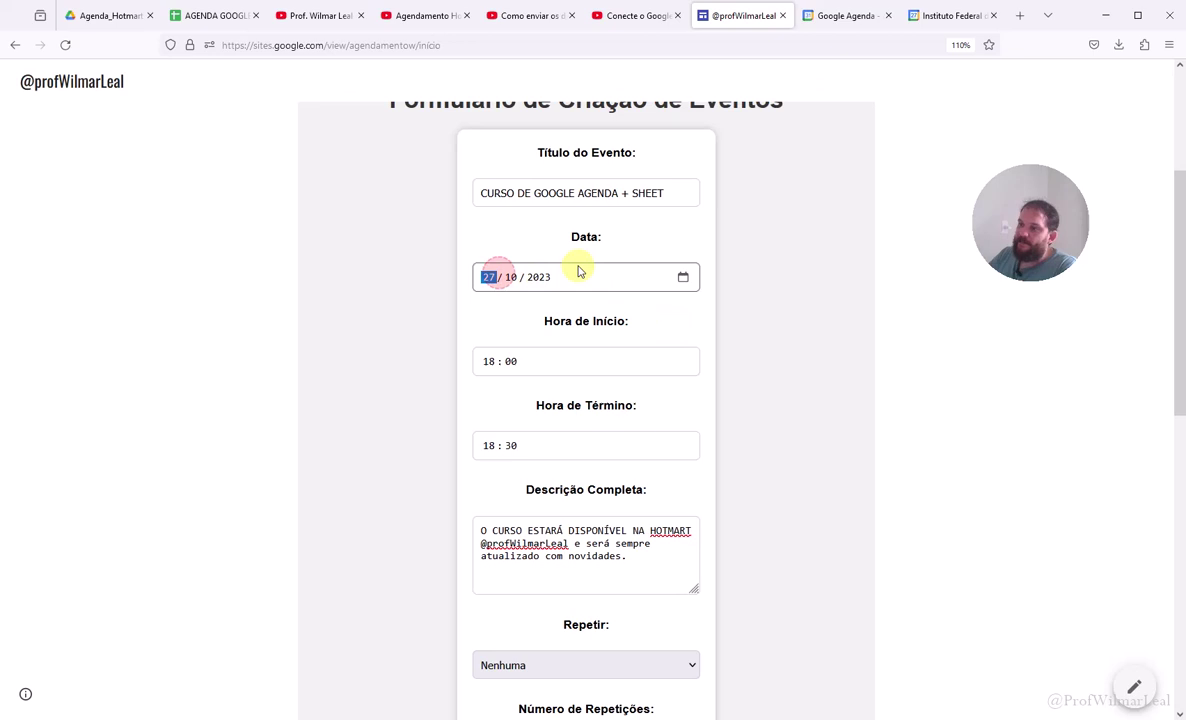
pyautogui.click(682, 277)
pyautogui.click(730, 402)
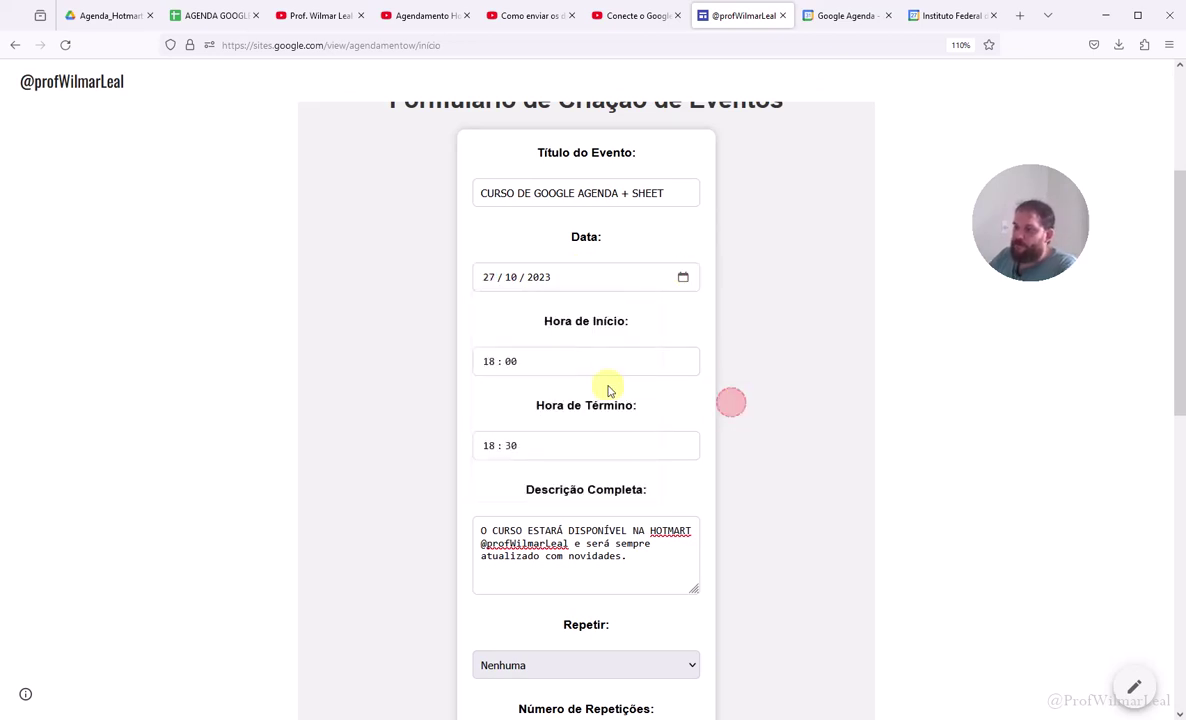
pyautogui.click(561, 363)
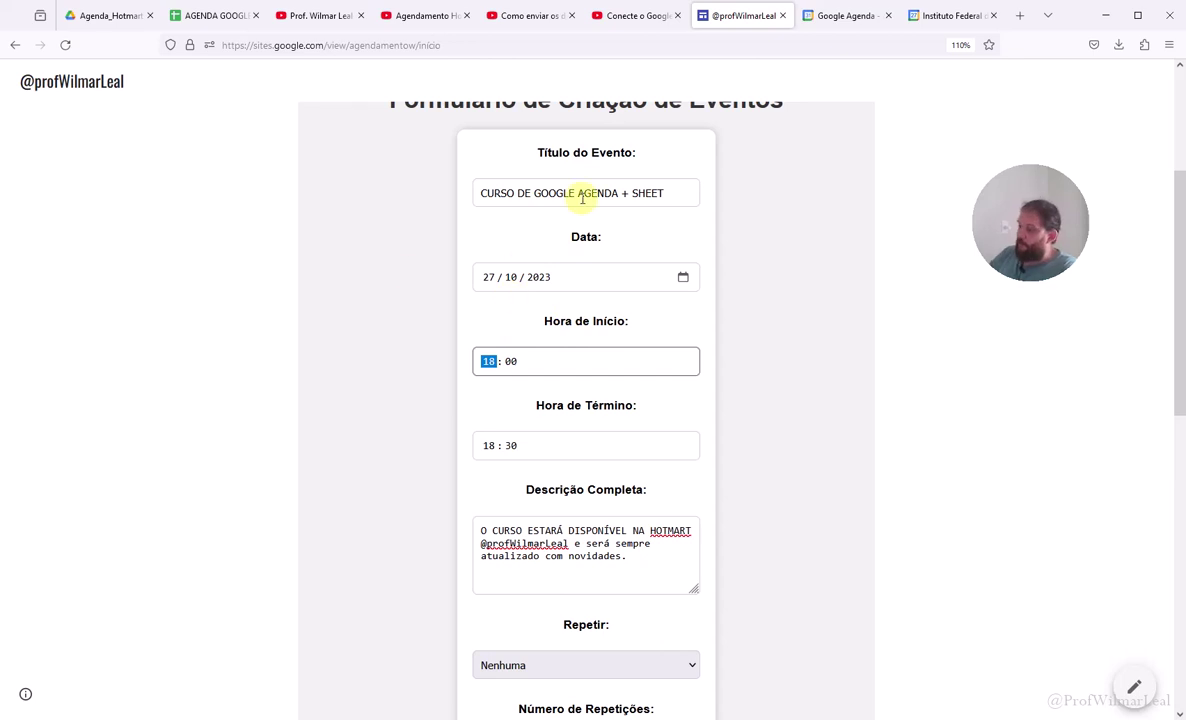
pyautogui.write('18')
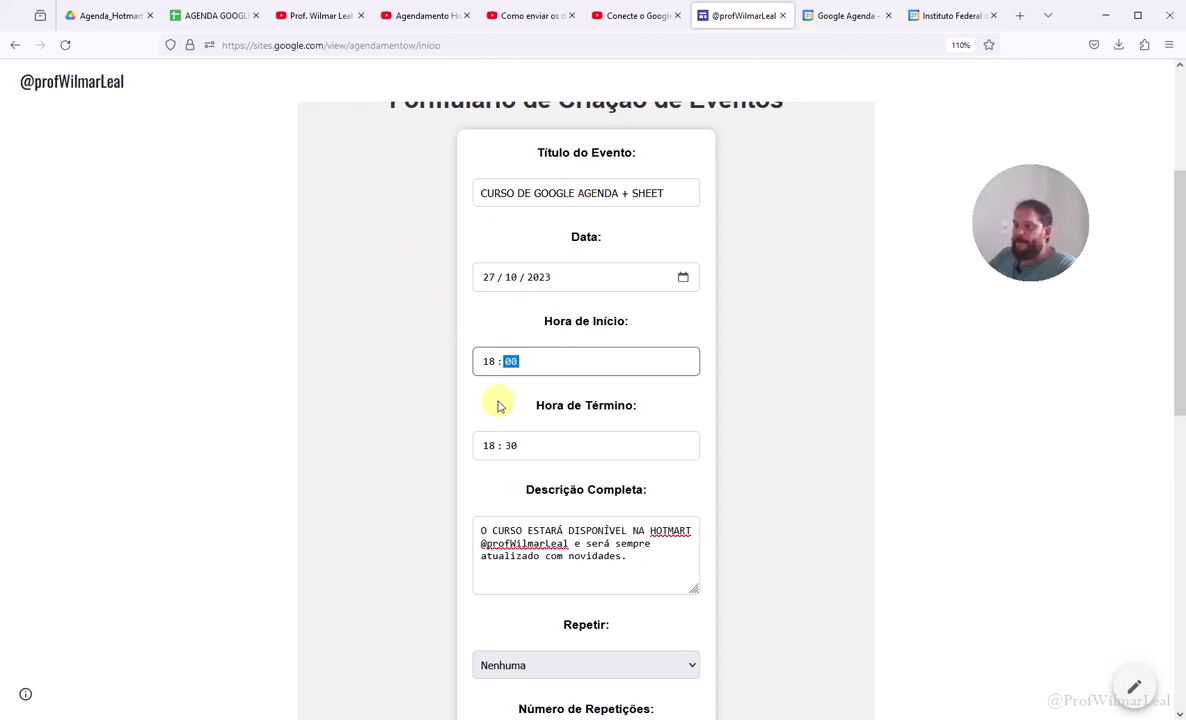
# Bring up the Repetir dropdown's repeat-frequency options.
pyautogui.scroll(-1, 564, 463)
pyautogui.scroll(-2, 612, 463)
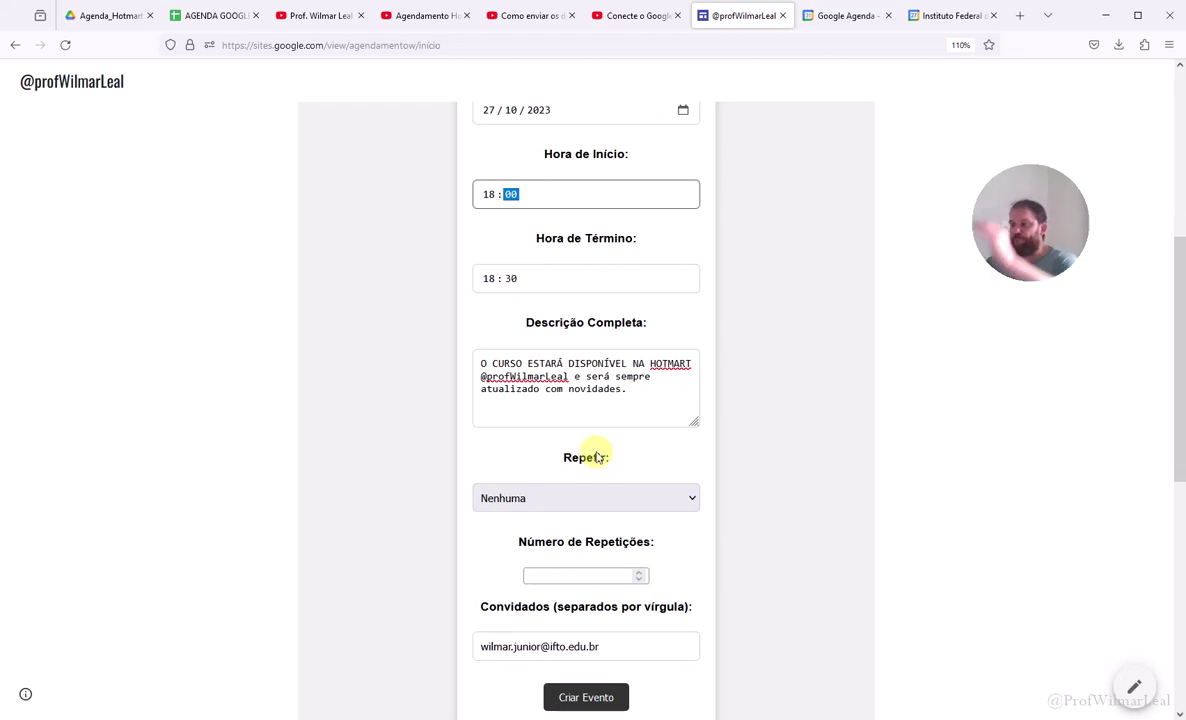
pyautogui.scroll(-3, 590, 462)
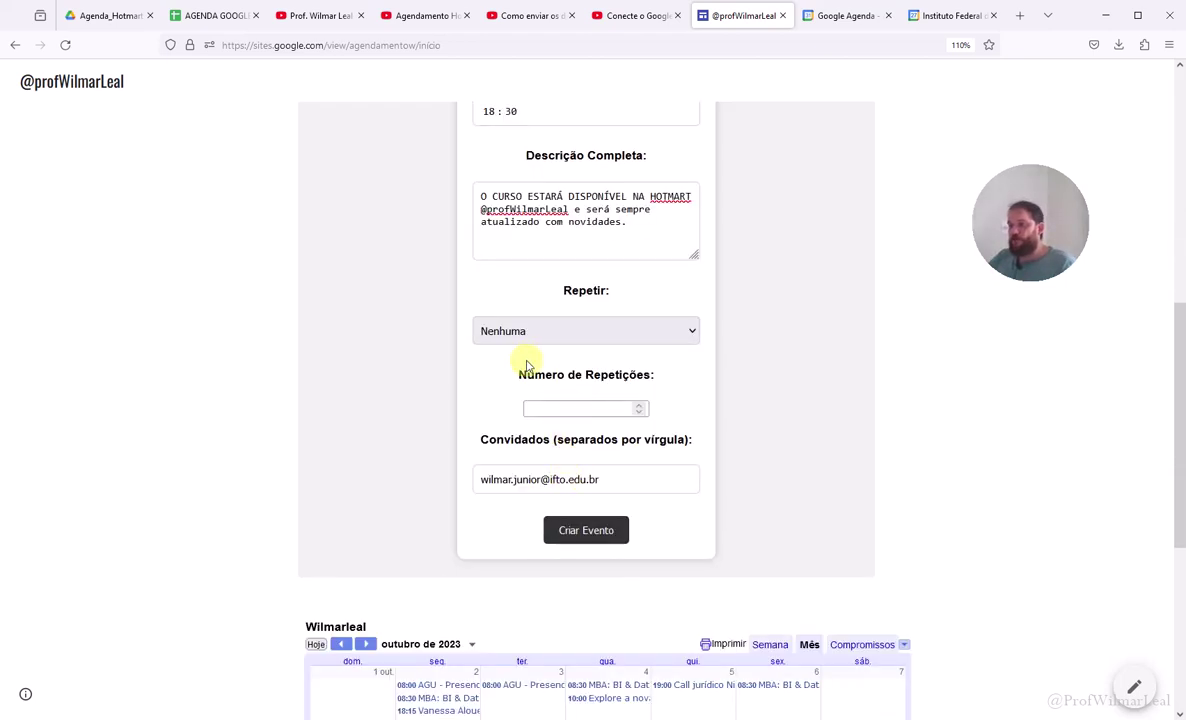
pyautogui.scroll(7, 526, 365)
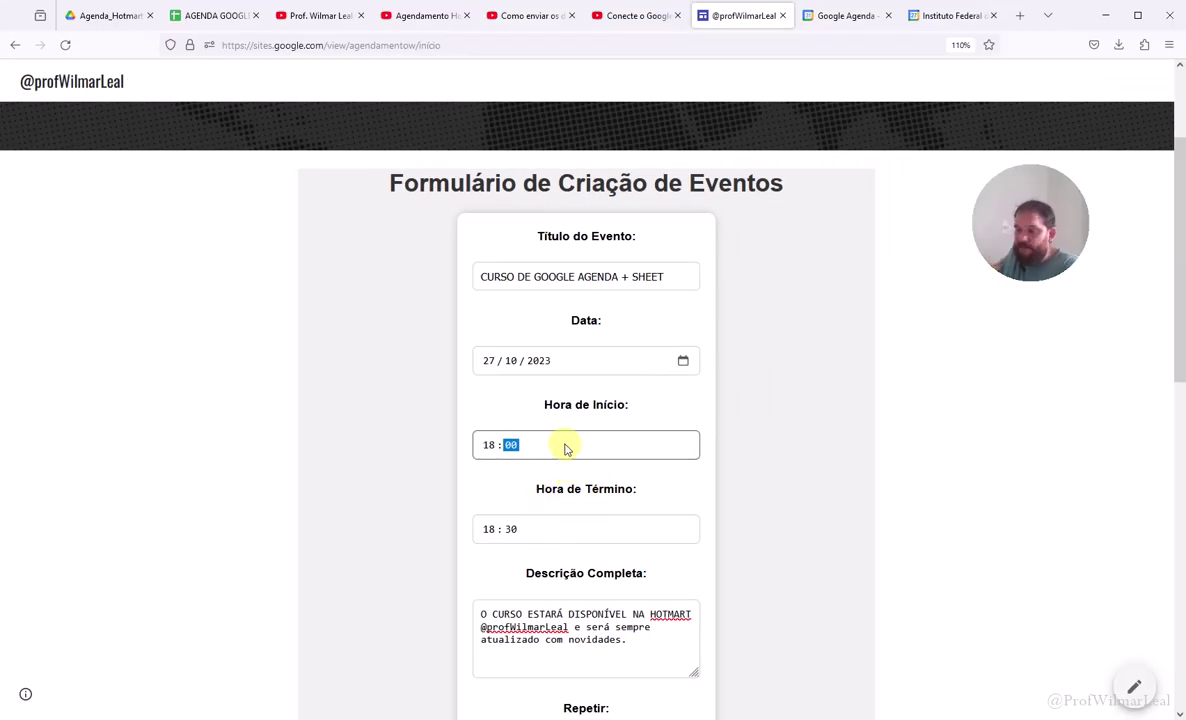
pyautogui.scroll(-4, 565, 445)
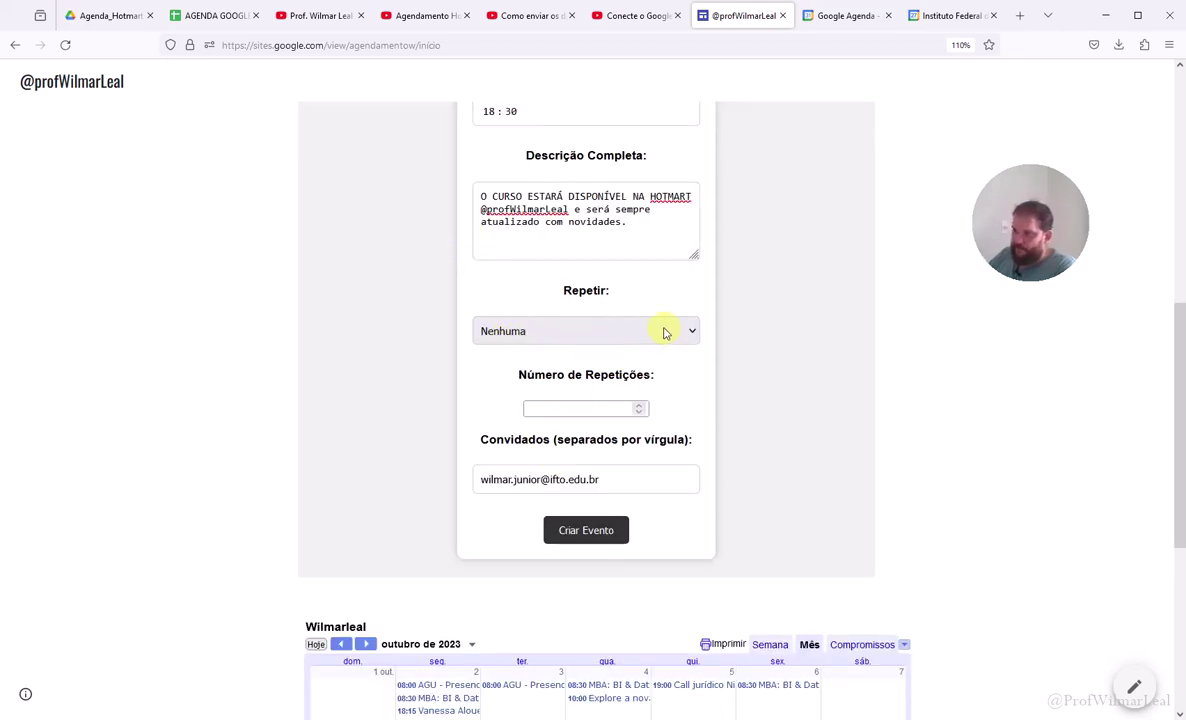
pyautogui.click(664, 331)
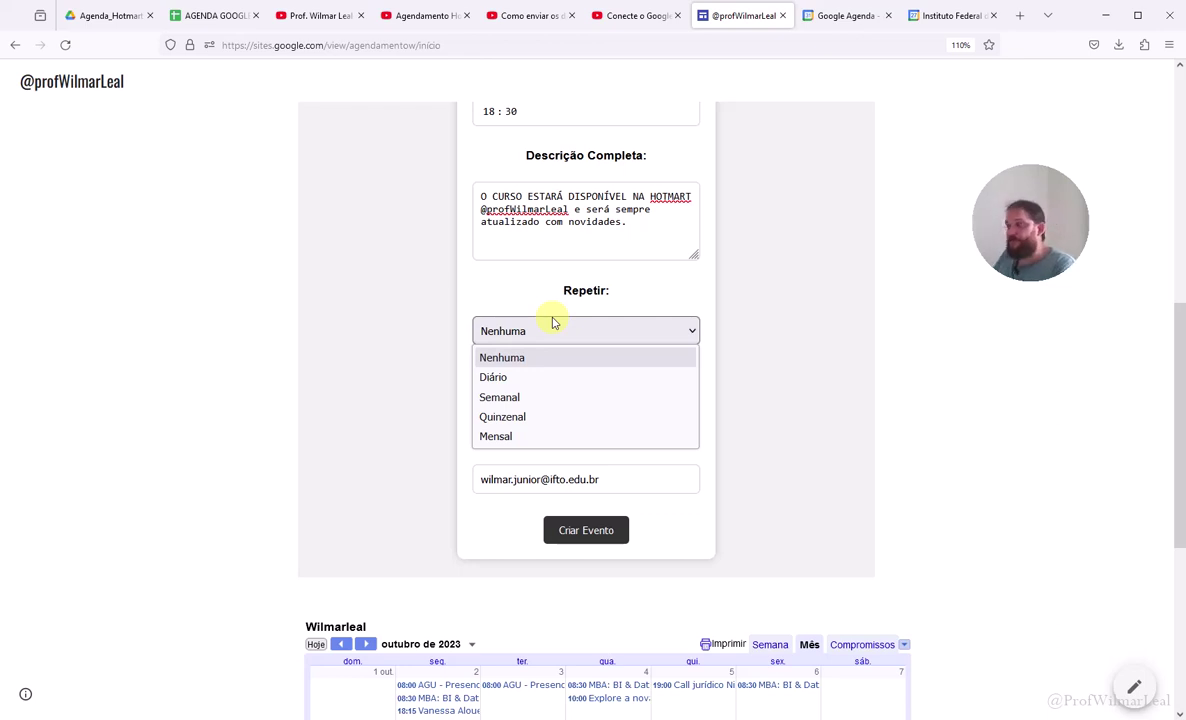
# Try the weekly and Quinzenal repeat choices, finally setting Repetir to Nenhuma.
pyautogui.click(488, 377)
pyautogui.scroll(3, 589, 512)
pyautogui.scroll(-5, 589, 512)
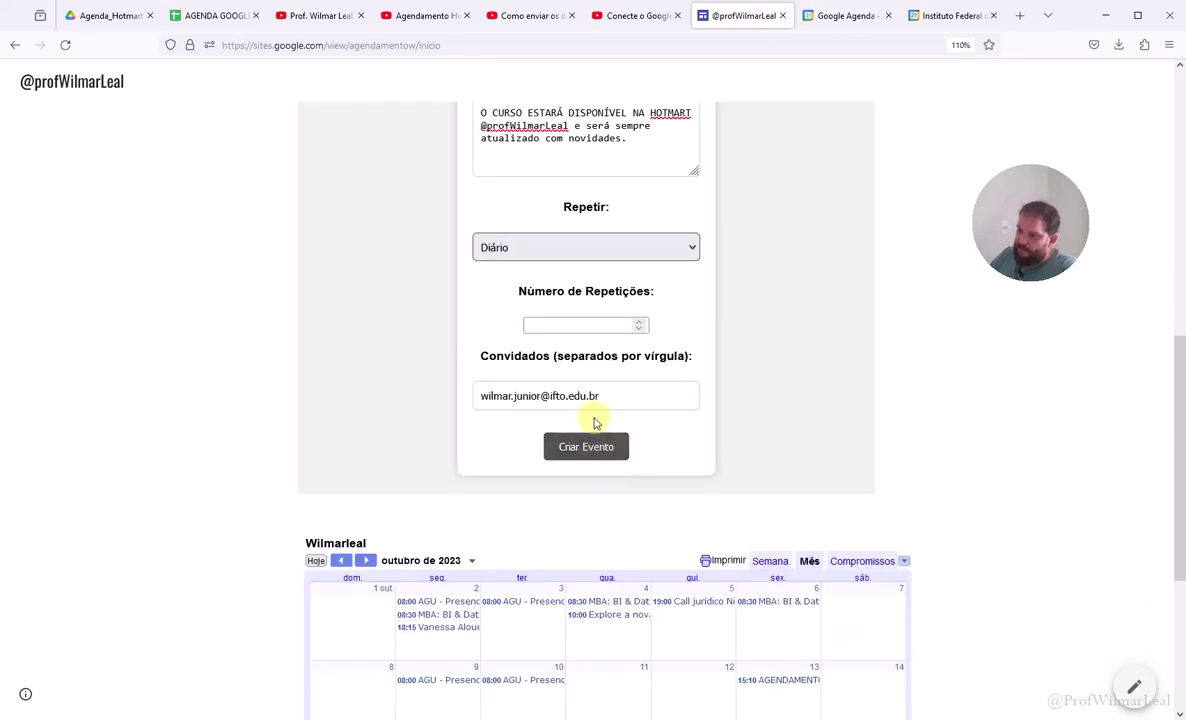
pyautogui.click(572, 322)
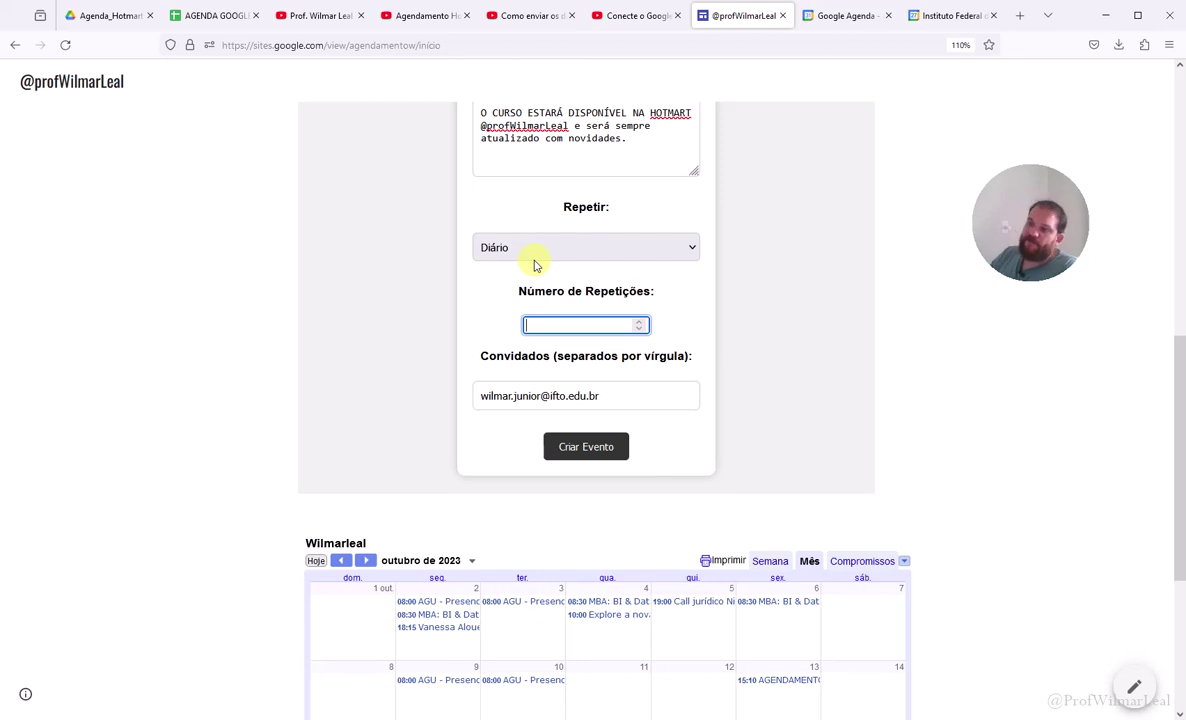
pyautogui.click(537, 254)
pyautogui.click(545, 312)
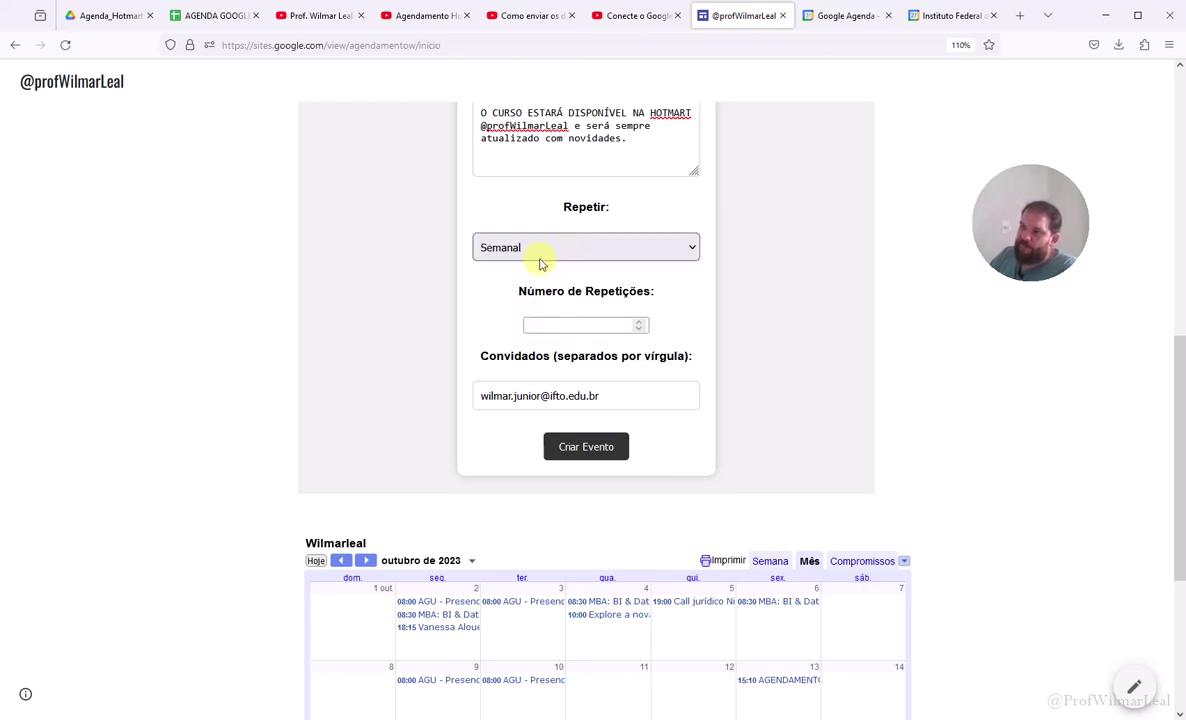
pyautogui.click(537, 248)
pyautogui.click(527, 312)
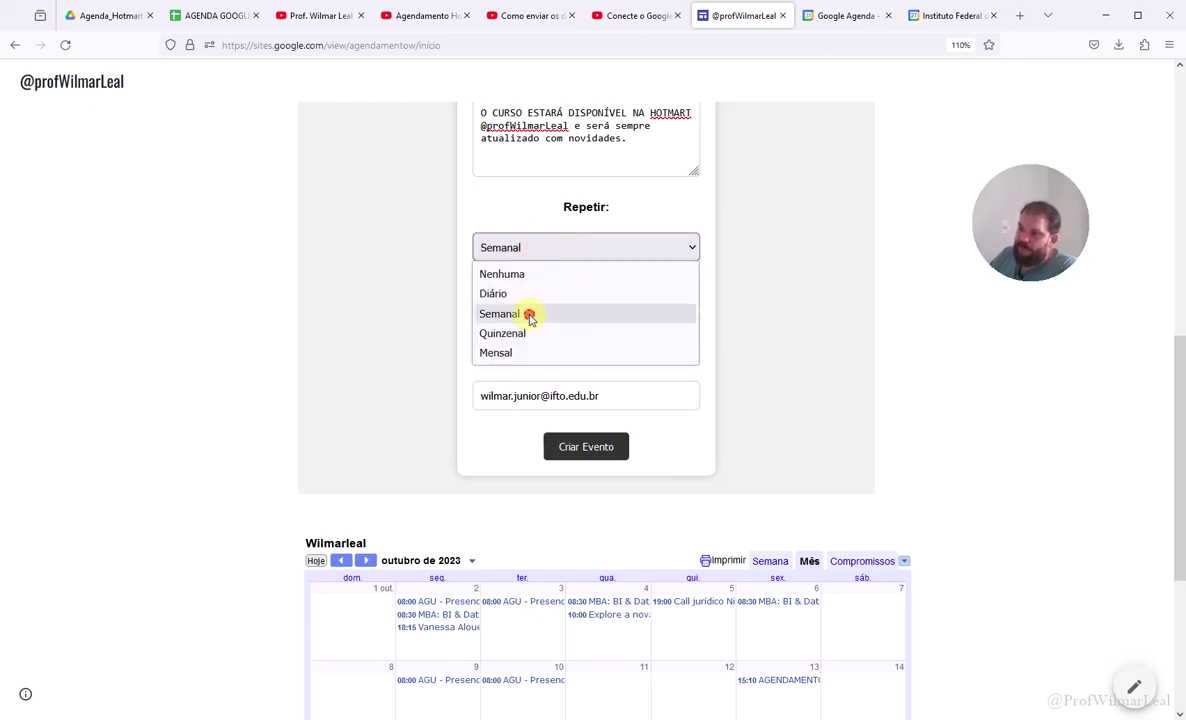
pyautogui.click(519, 247)
pyautogui.click(519, 332)
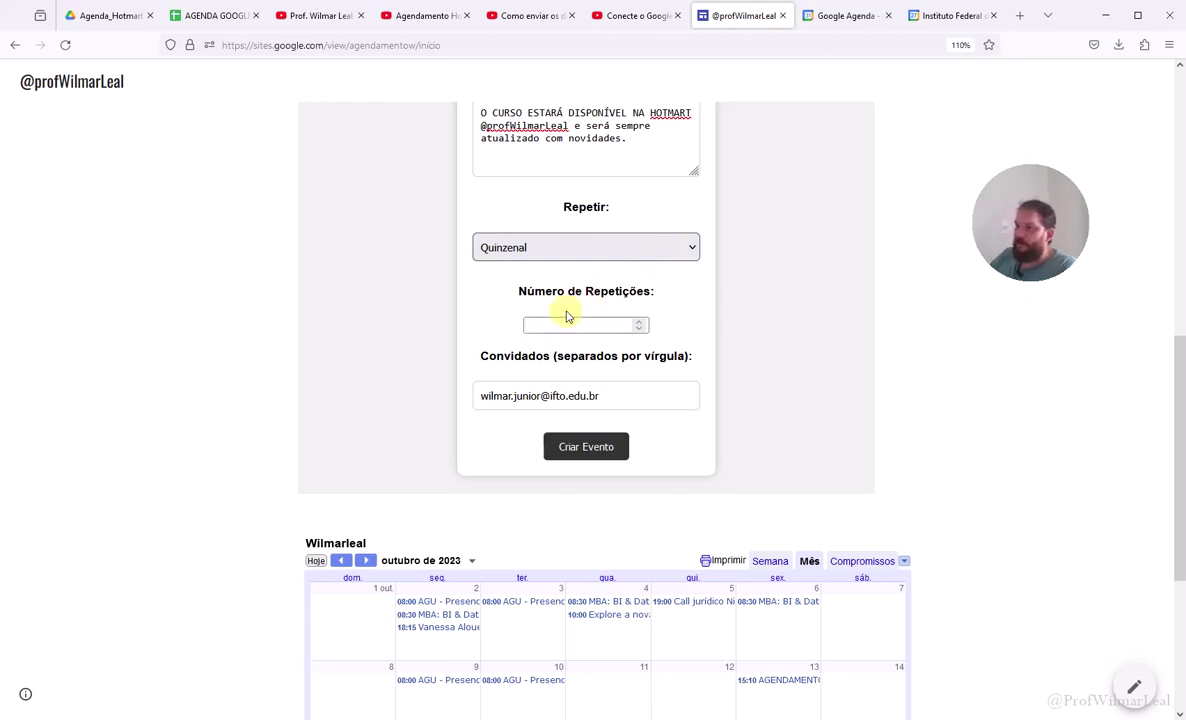
pyautogui.click(574, 326)
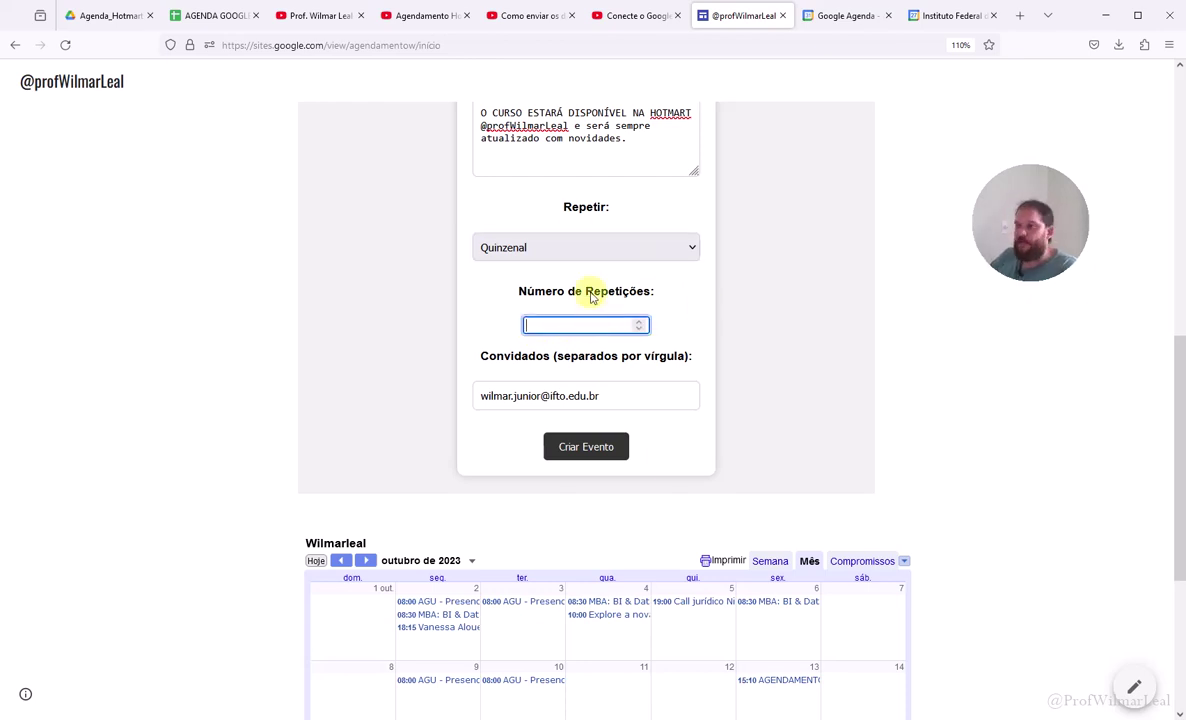
pyautogui.click(574, 246)
pyautogui.click(560, 273)
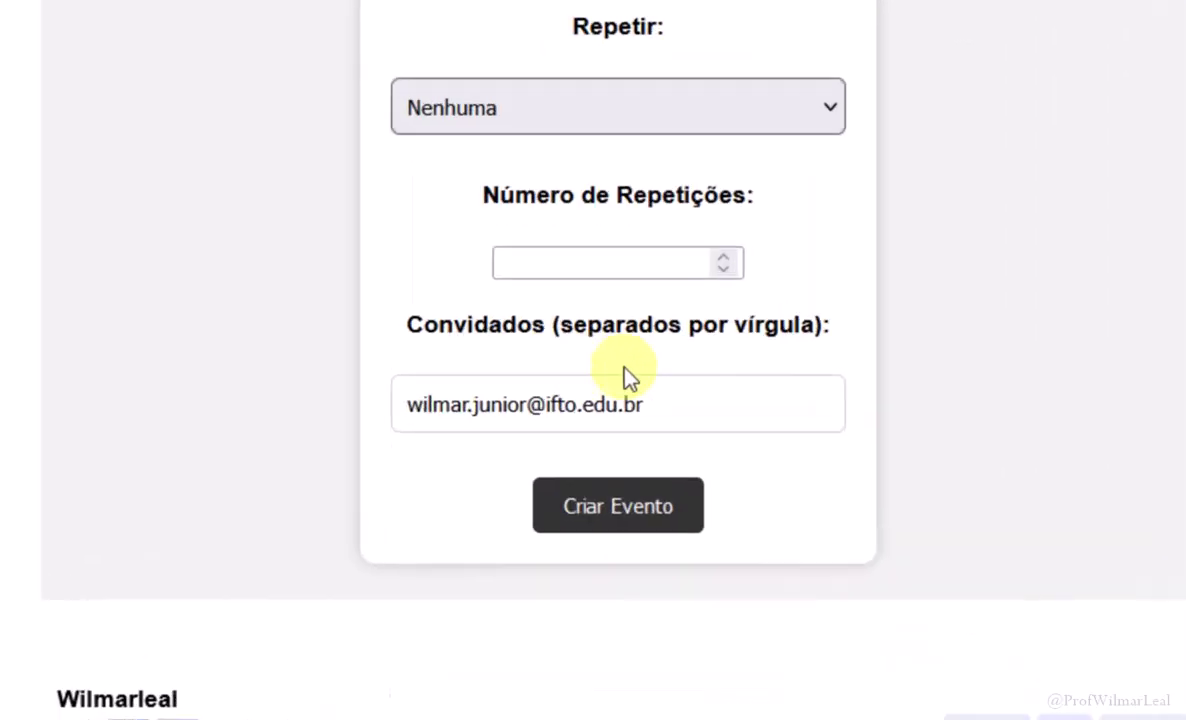
# Add made-up extra guests after the existing address, then delete them, keeping one guest.
pyautogui.click(639, 392)
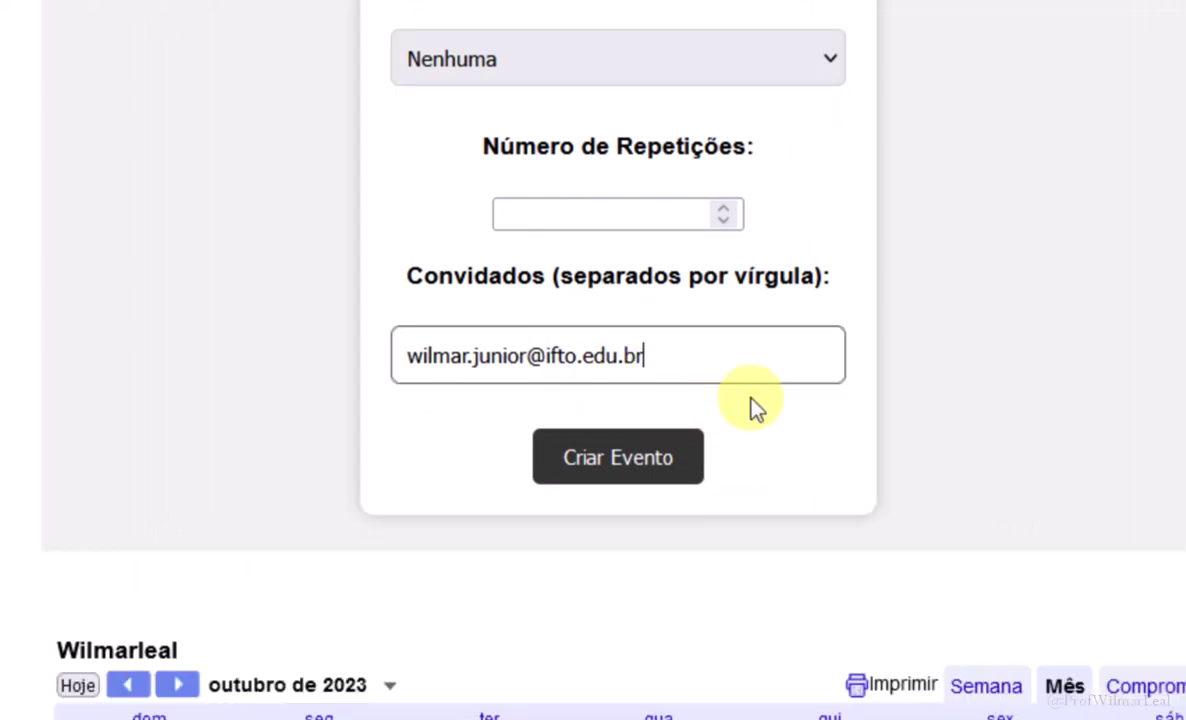
pyautogui.write(', asdfja,')
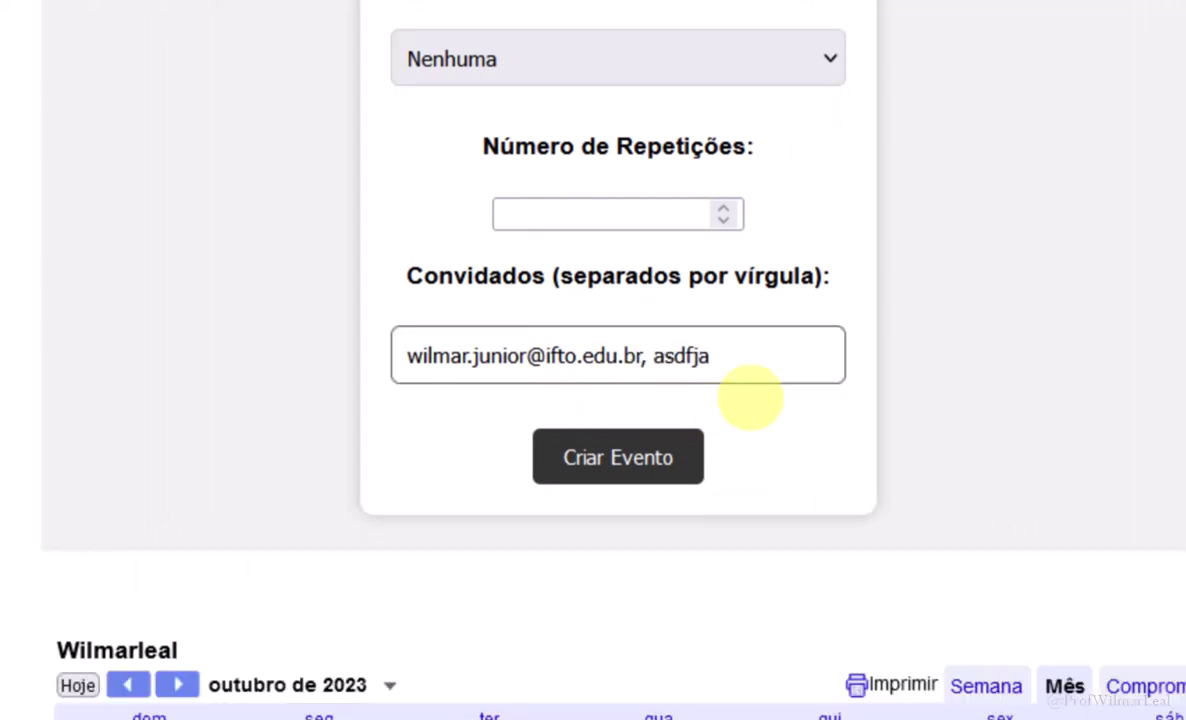
pyautogui.write(' adfad')
pyautogui.press('BackSpace')
pyautogui.press('BackSpace')
pyautogui.press('BackSpace')
pyautogui.press('BackSpace')
pyautogui.press('Escape')
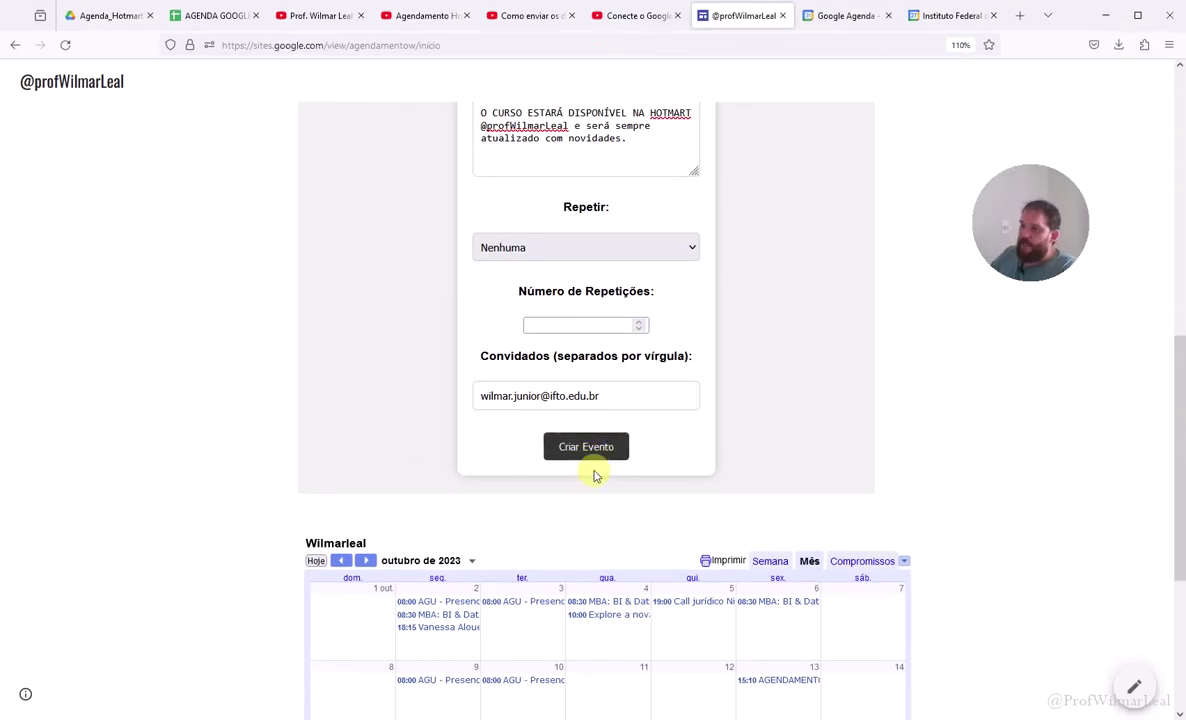
# Submit the form with Criar Evento, close the success page, and scroll to the calendar.
pyautogui.click(590, 452)
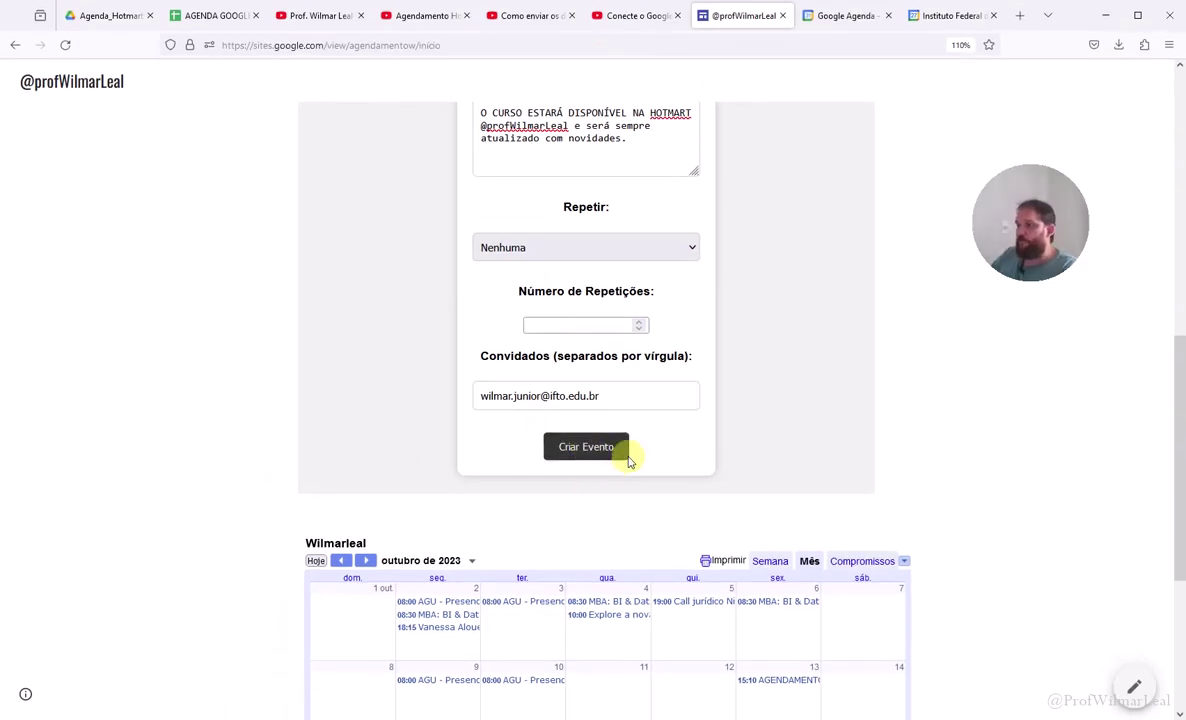
pyautogui.click(596, 450)
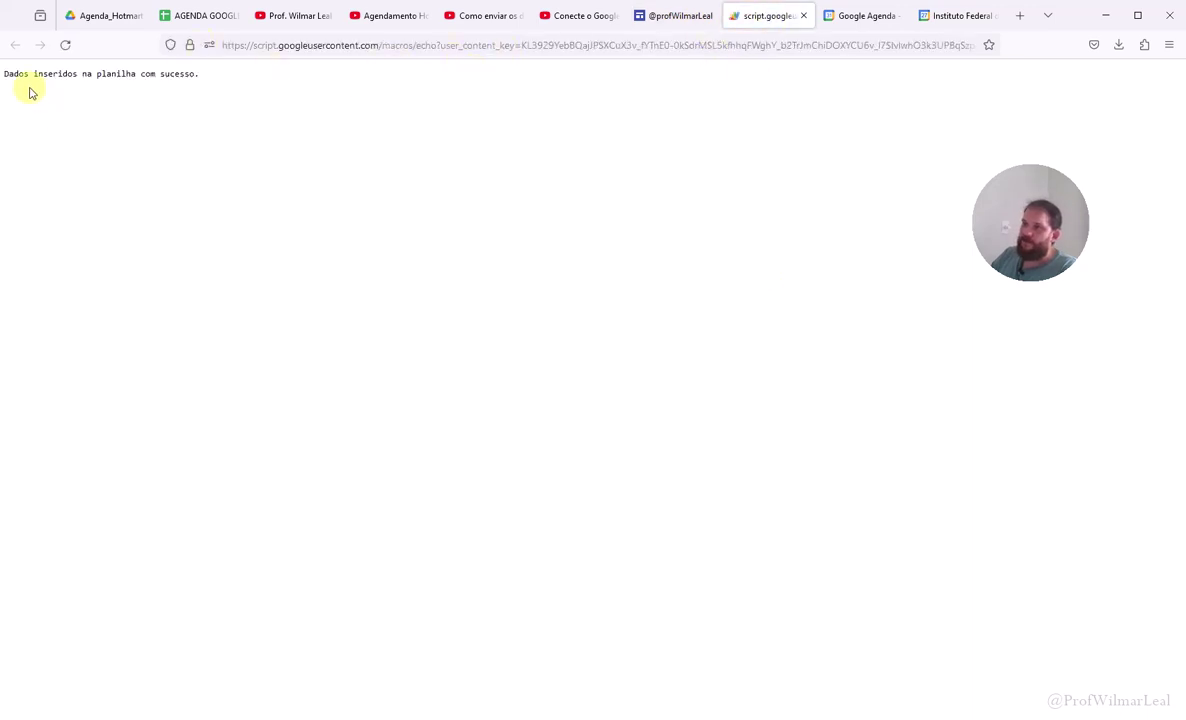
pyautogui.click(803, 17)
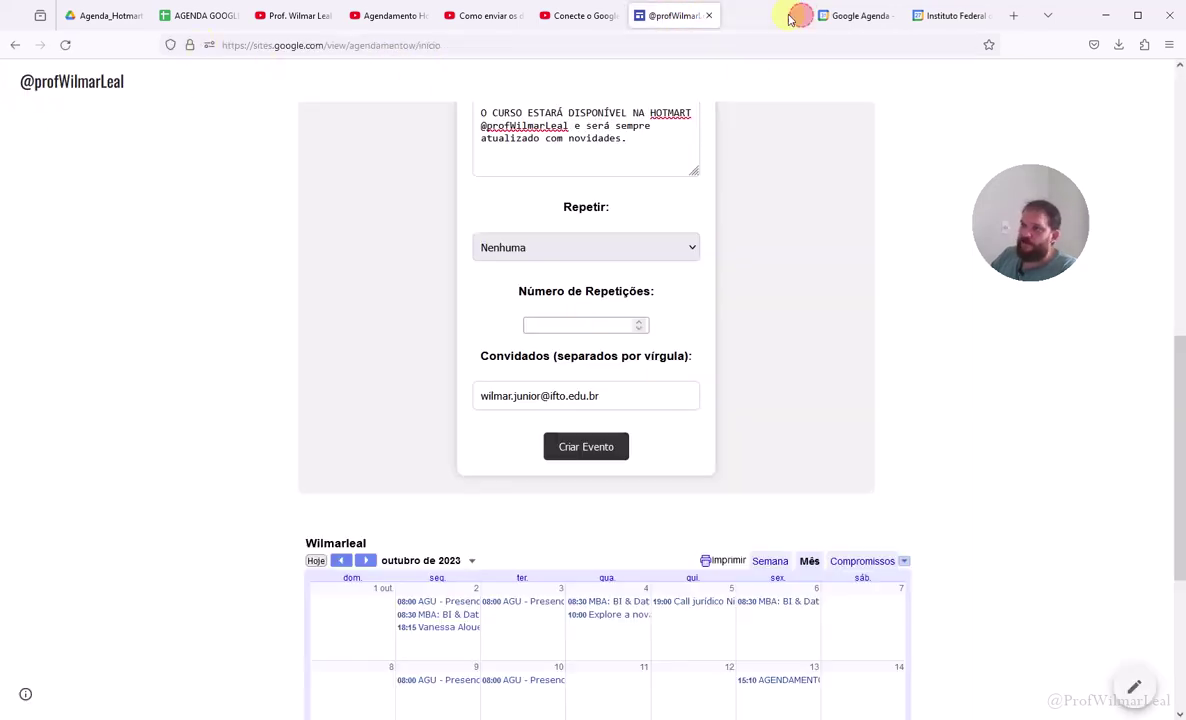
pyautogui.scroll(-3, 700, 400)
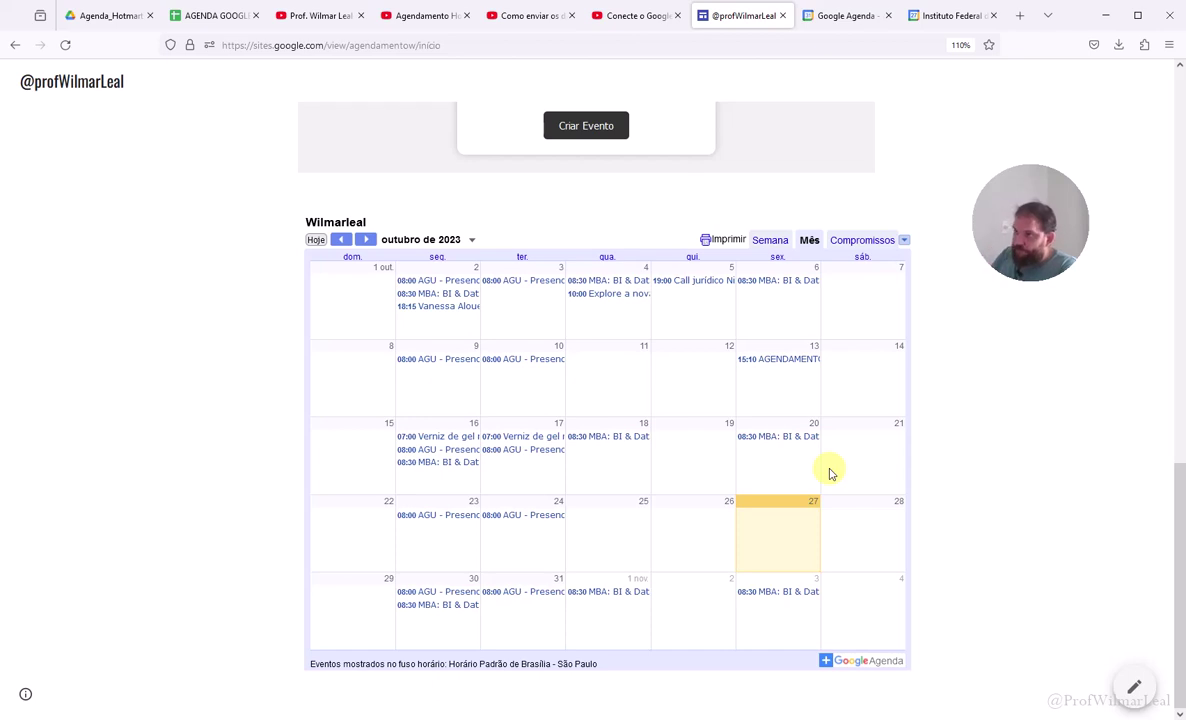
# In the AGENDA GOOGLE sheet, review row 2's course entry from title A2 to guest G2.
pyautogui.click(190, 14)
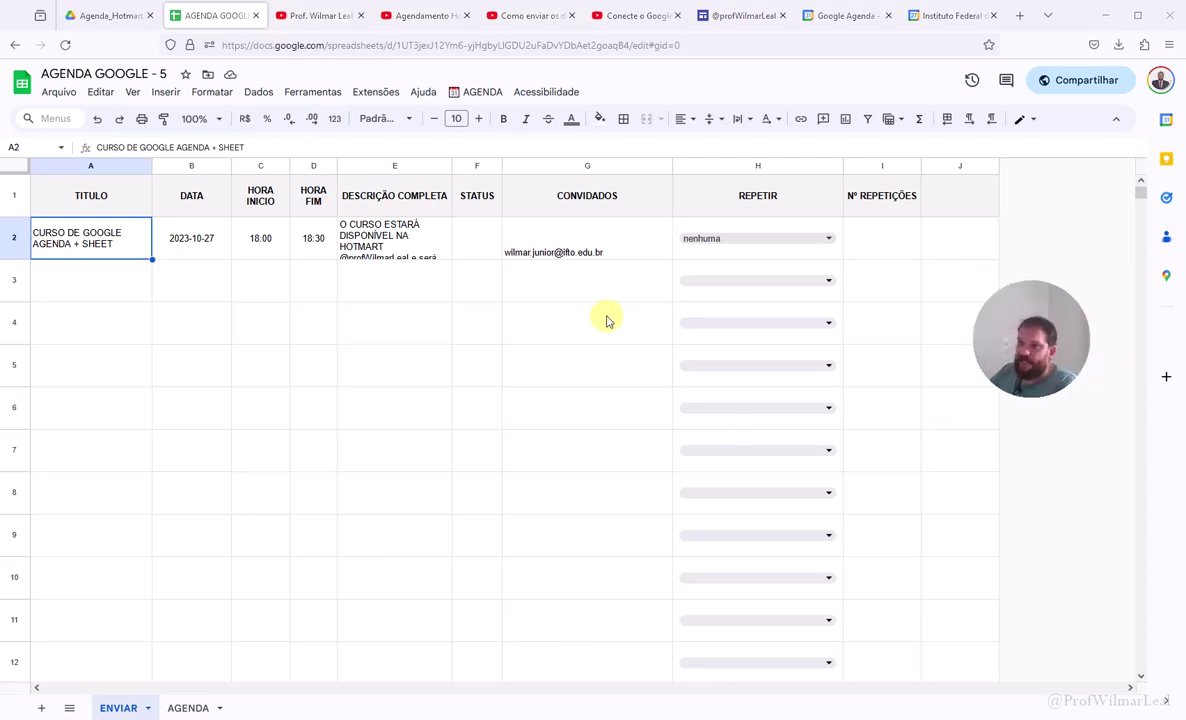
pyautogui.moveTo(57, 243); pyautogui.dragTo(478, 236)
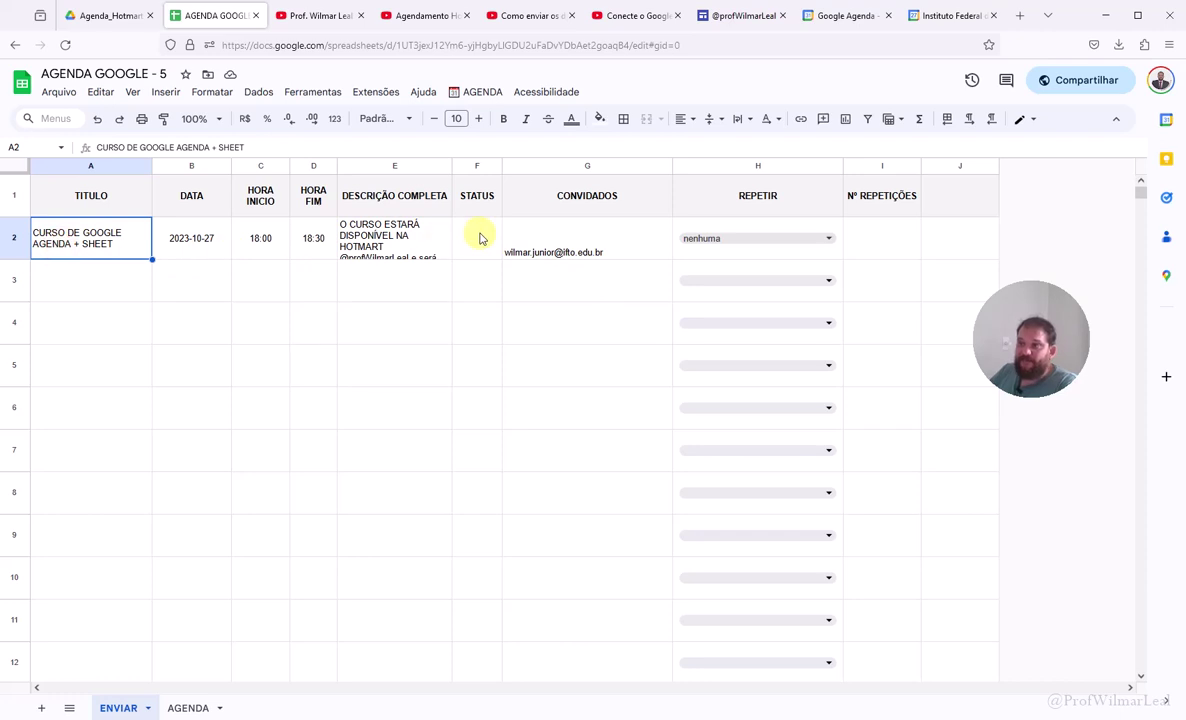
pyautogui.click(365, 283)
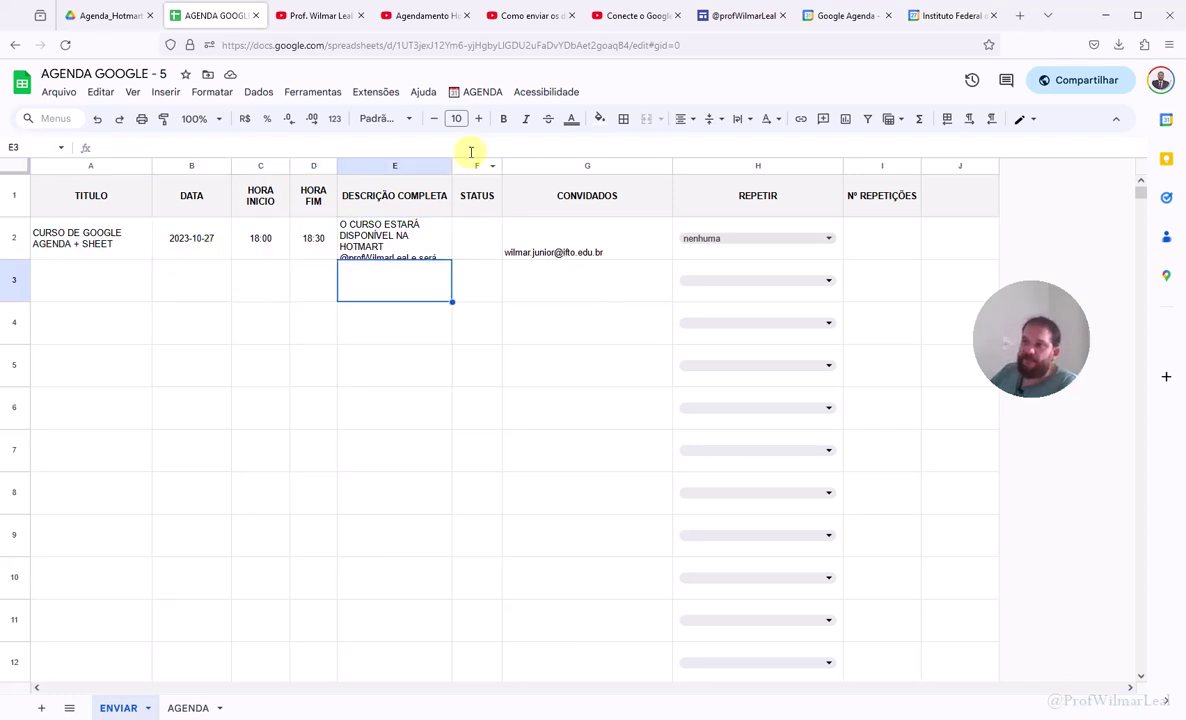
pyautogui.click(478, 237)
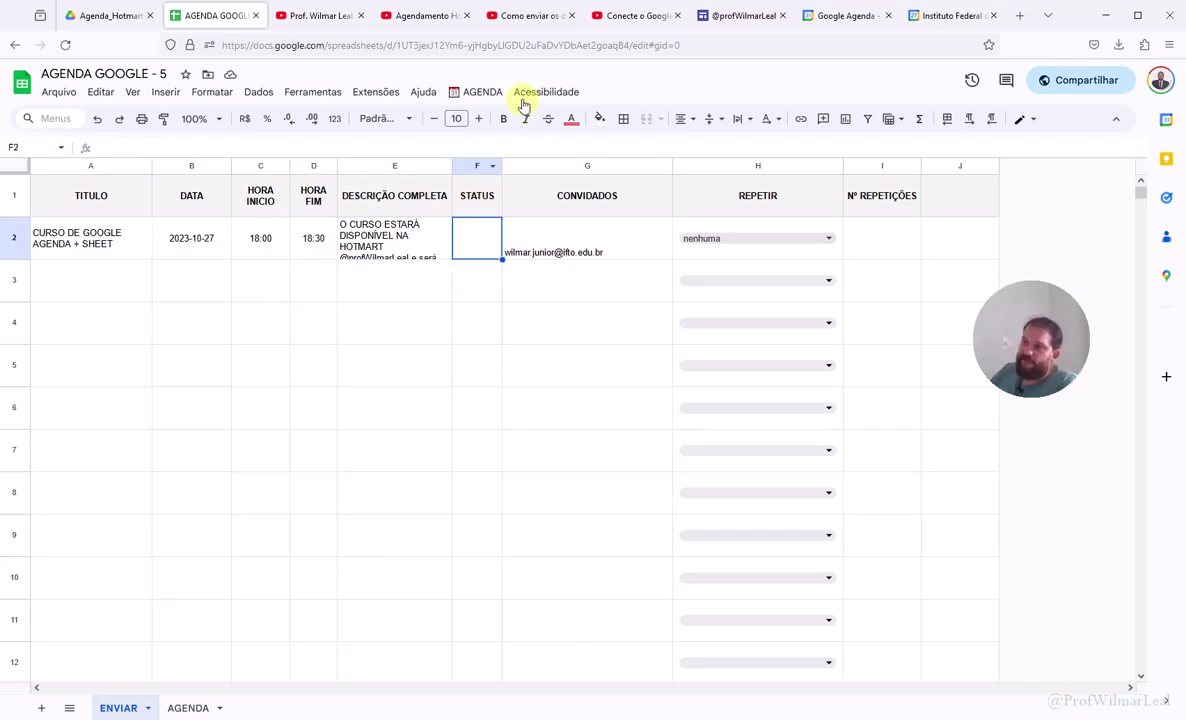
pyautogui.click(80, 225)
pyautogui.click(165, 222)
pyautogui.click(255, 228)
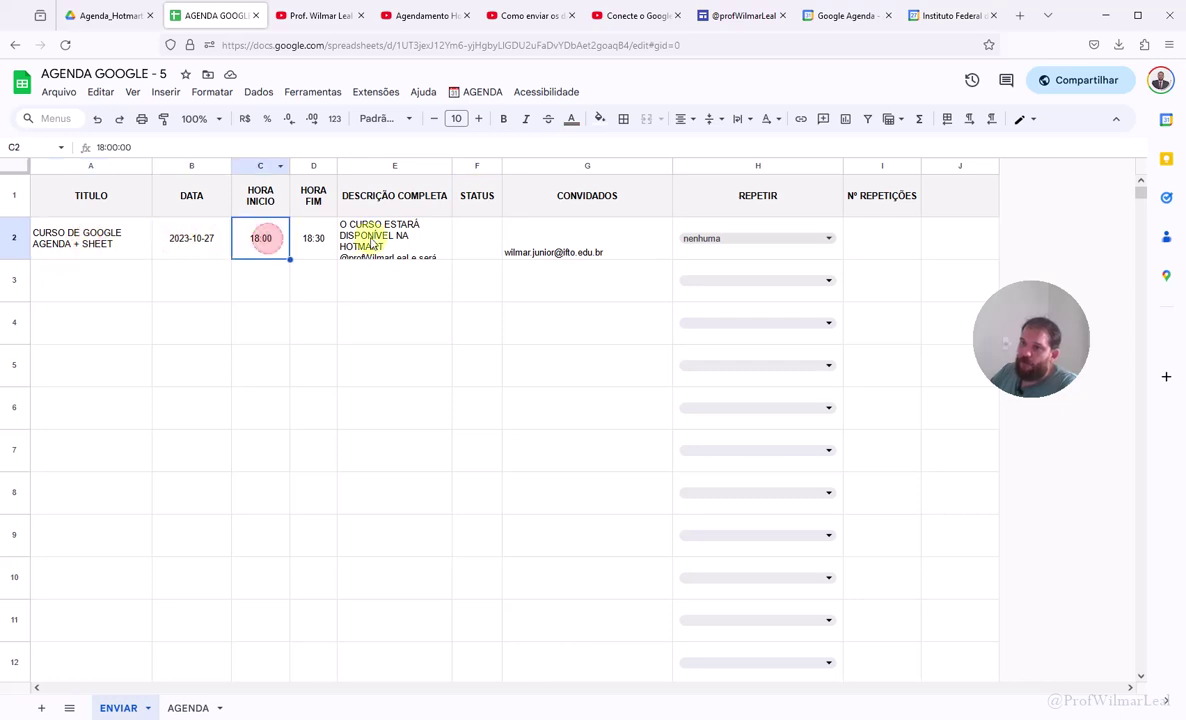
pyautogui.click(398, 238)
pyautogui.click(569, 242)
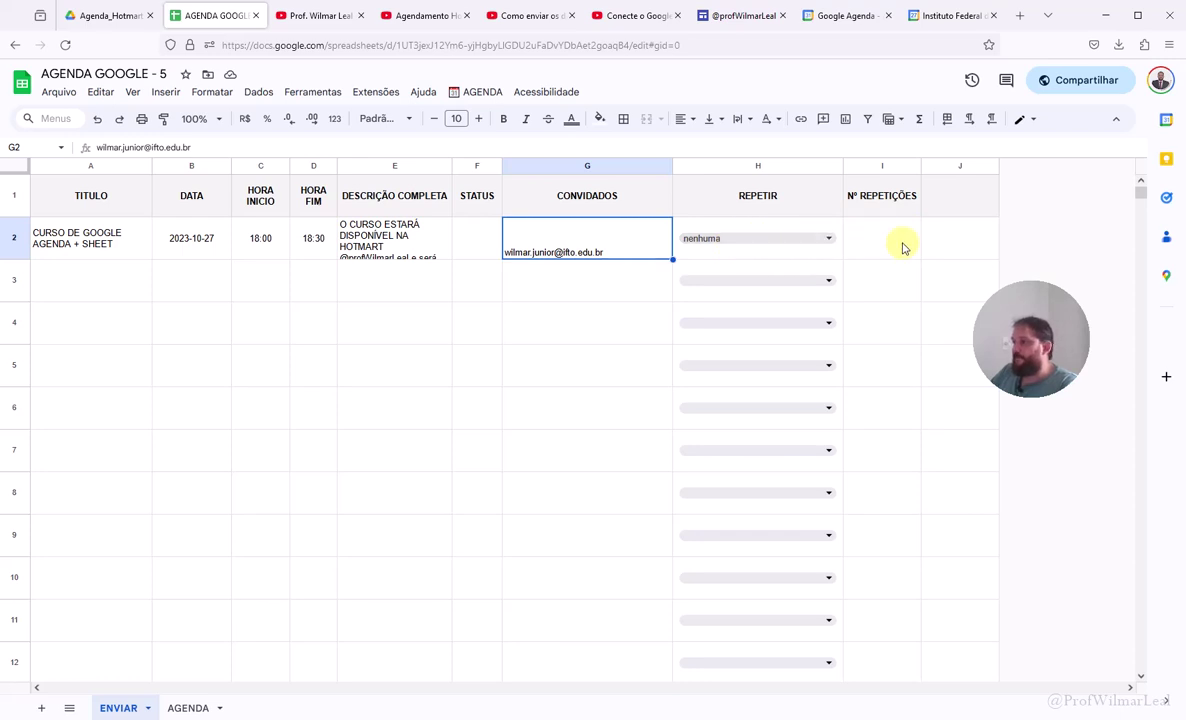
# With F2 selected, run AGENDA > Criar Evento com Convidados to mark it Registrado.
pyautogui.click(476, 238)
pyautogui.click(479, 91)
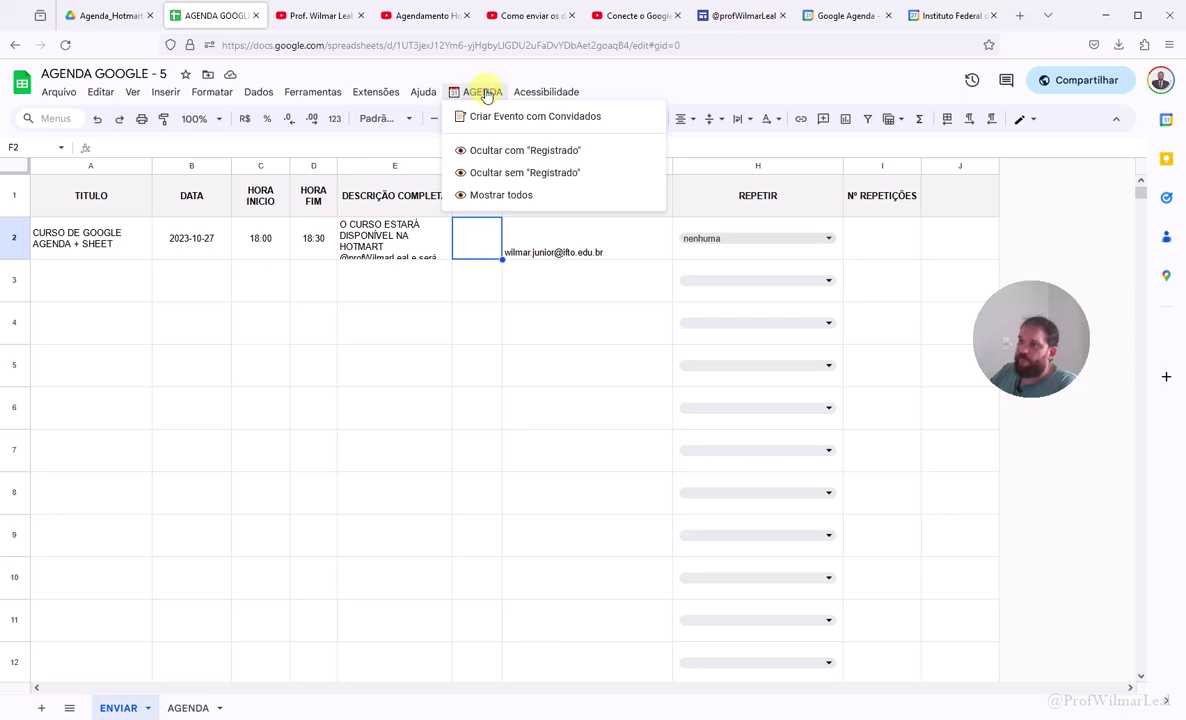
pyautogui.click(601, 119)
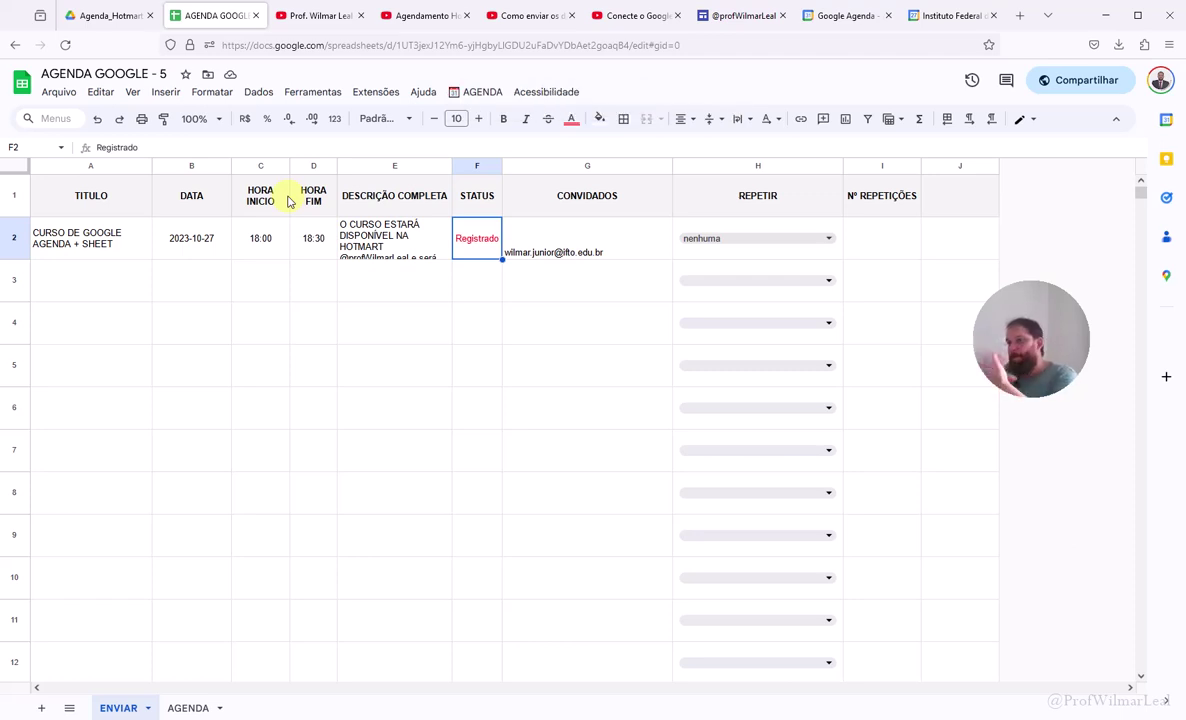
# Open the 27 October course event and its edit page, then return to month view.
pyautogui.click(829, 12)
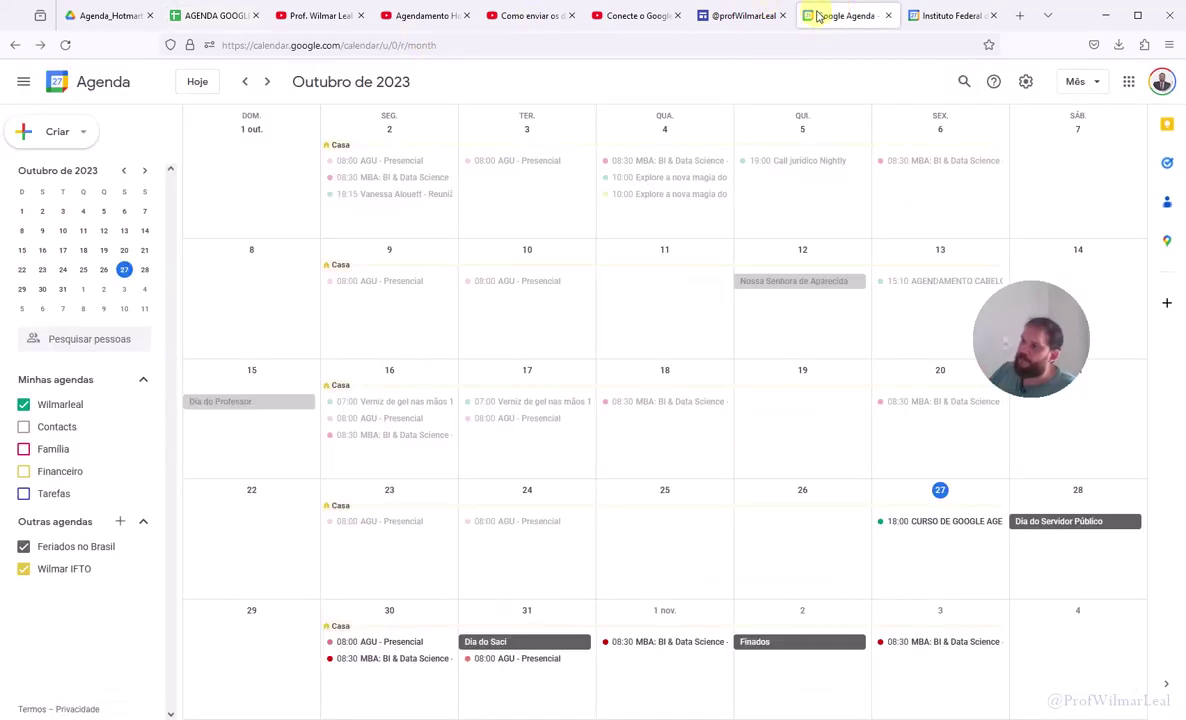
pyautogui.click(941, 523)
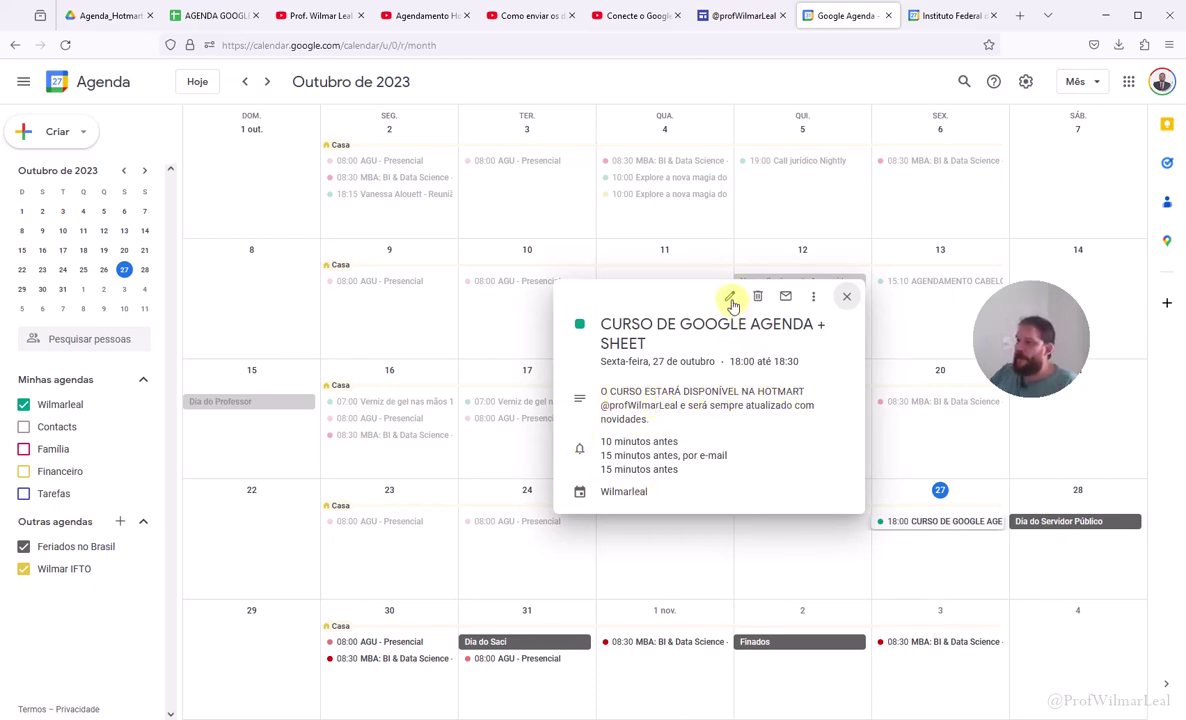
pyautogui.click(731, 300)
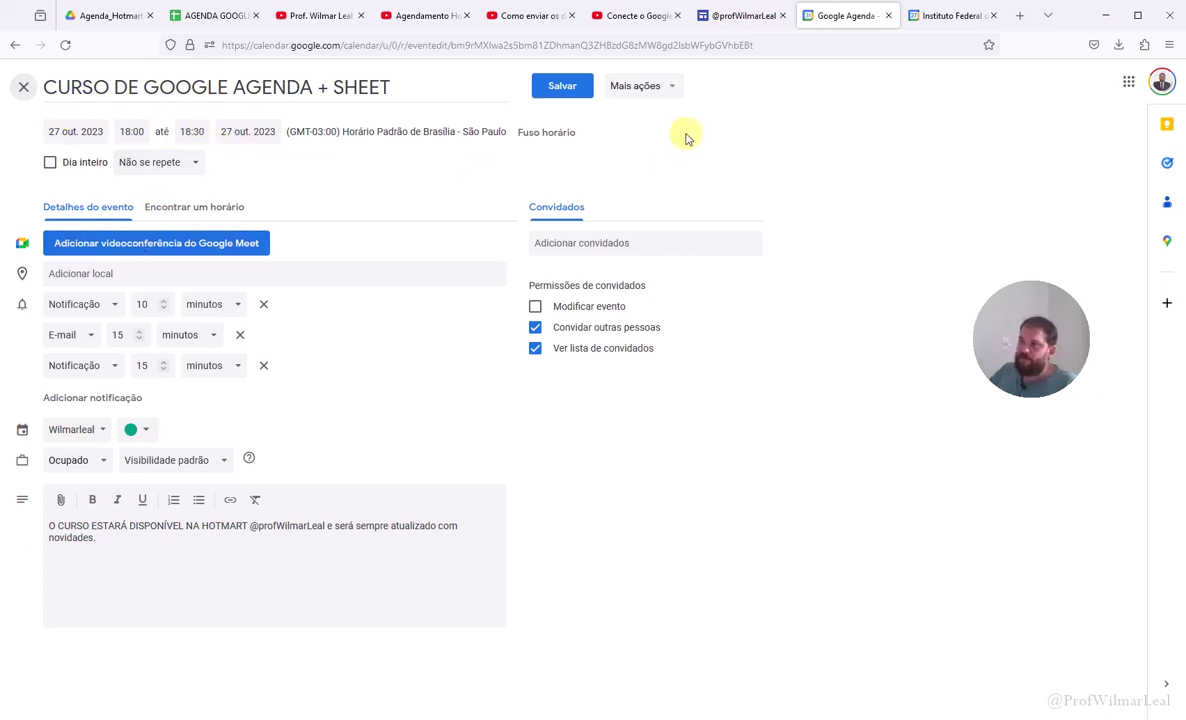
pyautogui.click(22, 86)
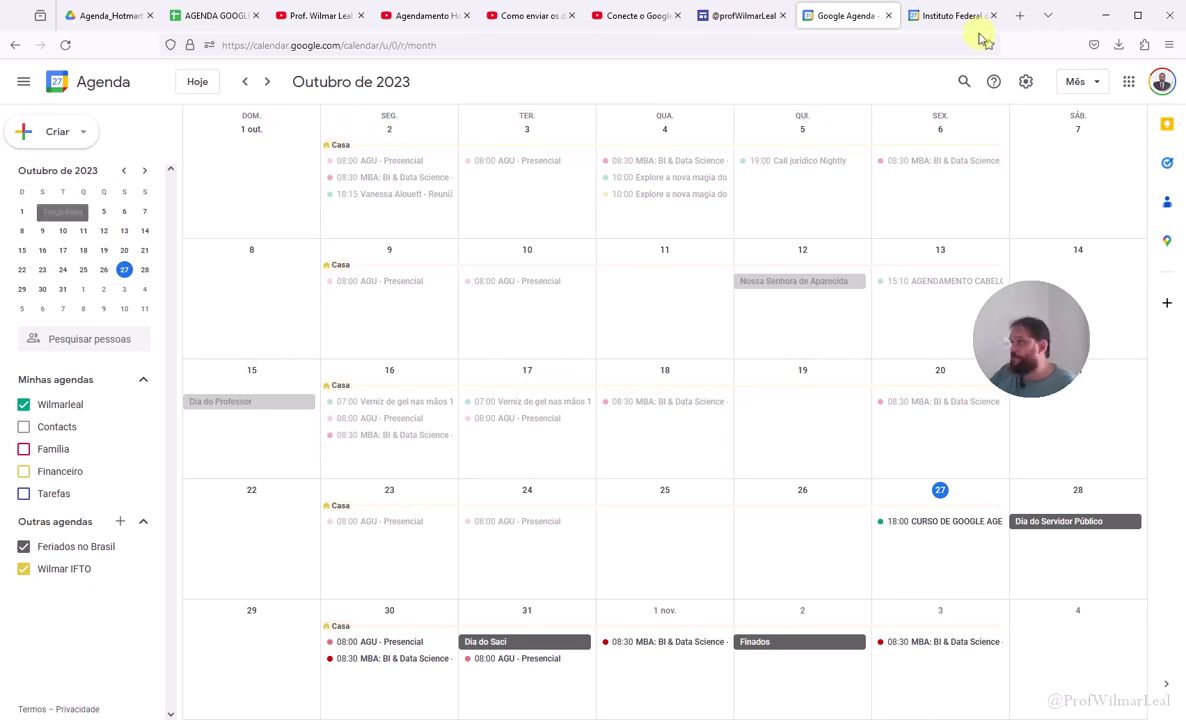
# Check the event in the other calendar account, then open its details in the main one.
pyautogui.click(950, 16)
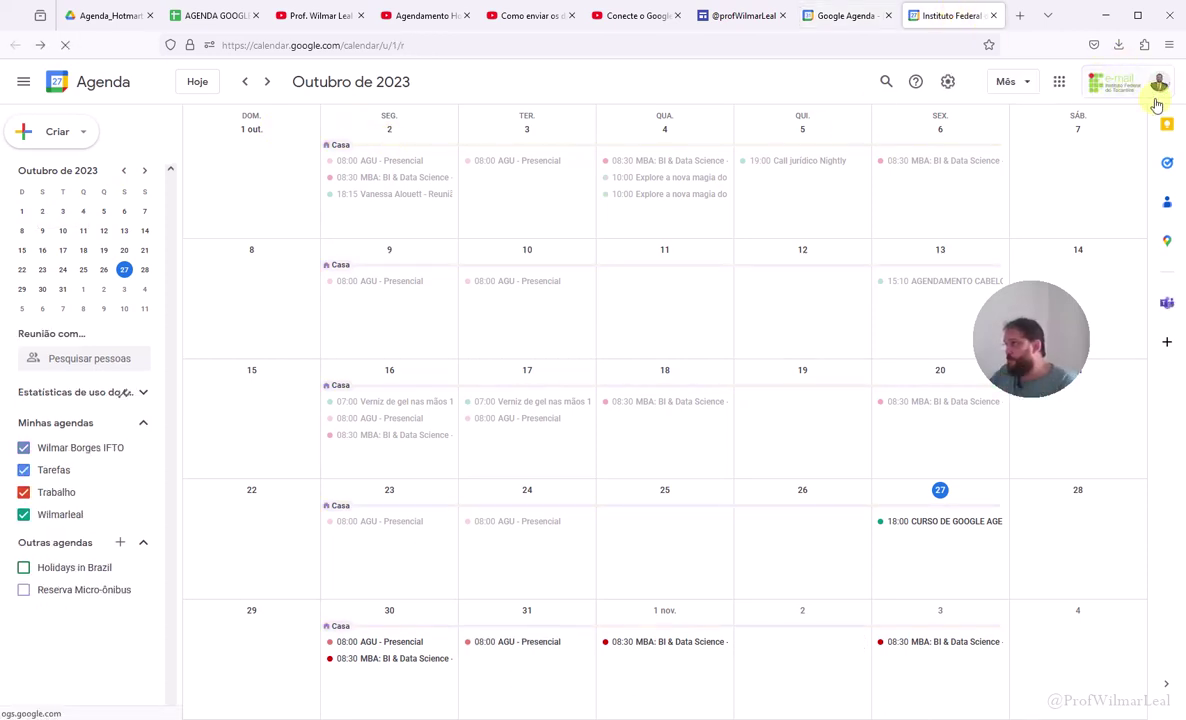
pyautogui.click(924, 521)
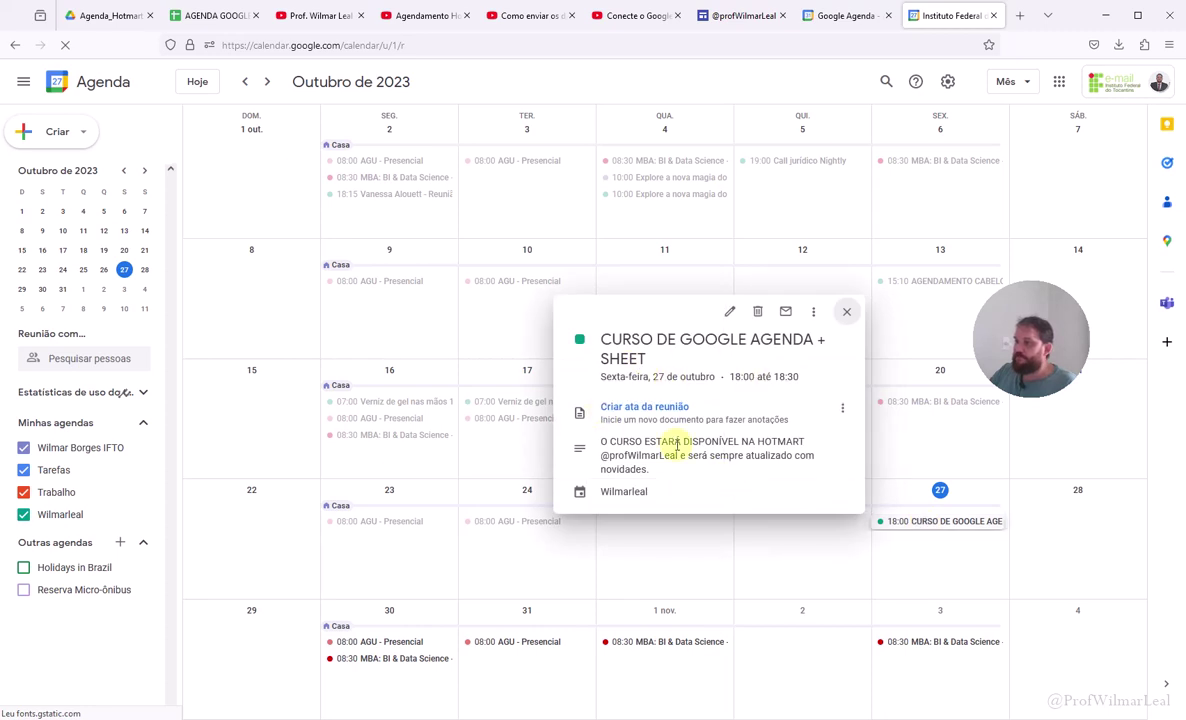
pyautogui.click(845, 316)
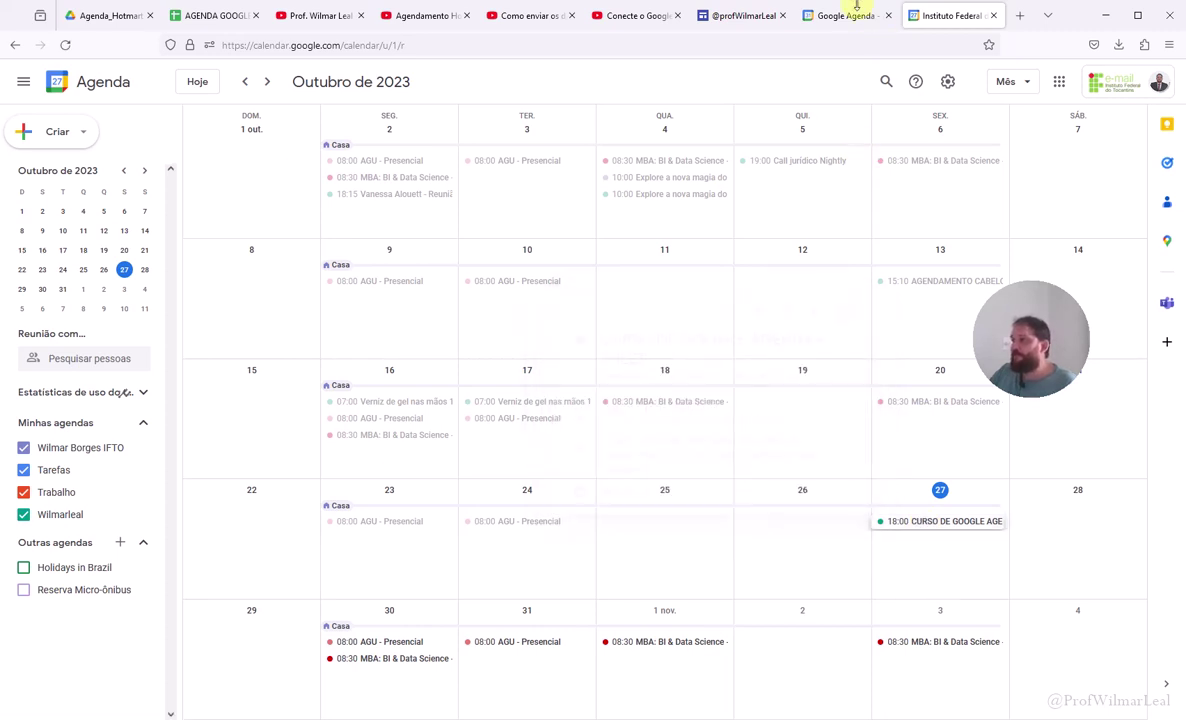
pyautogui.click(836, 15)
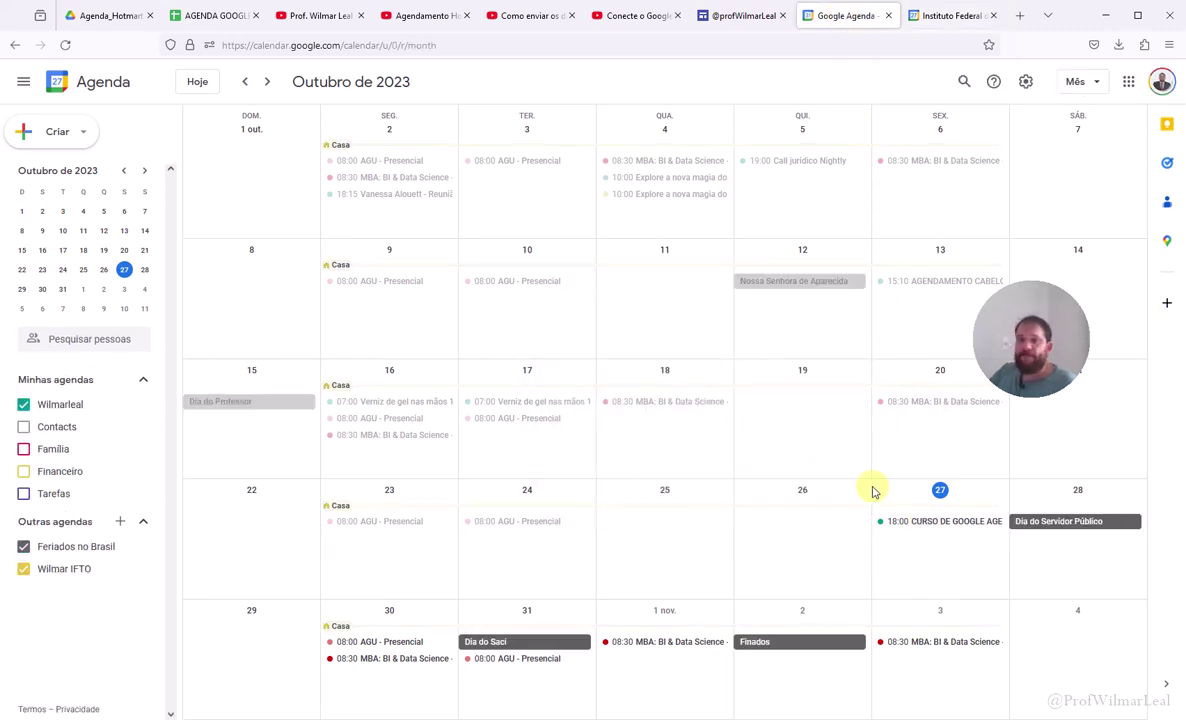
pyautogui.click(921, 522)
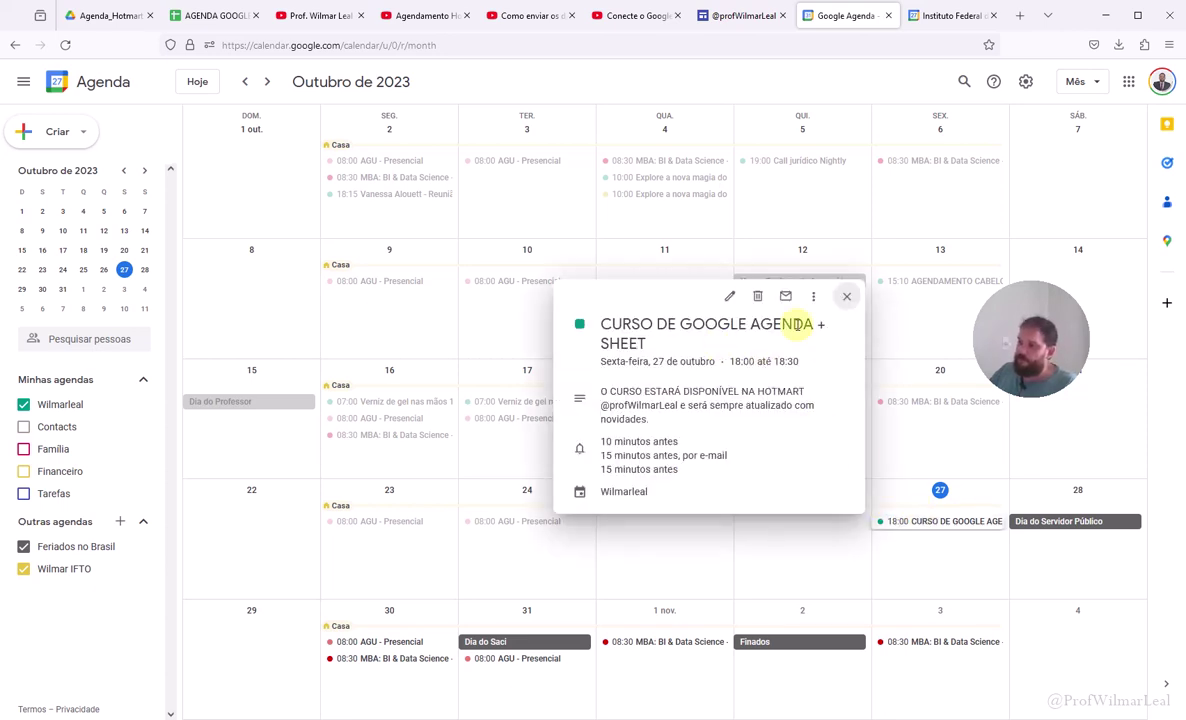
# Add a Google Meet video call to the event, save, and verify it in the other account.
pyautogui.click(731, 297)
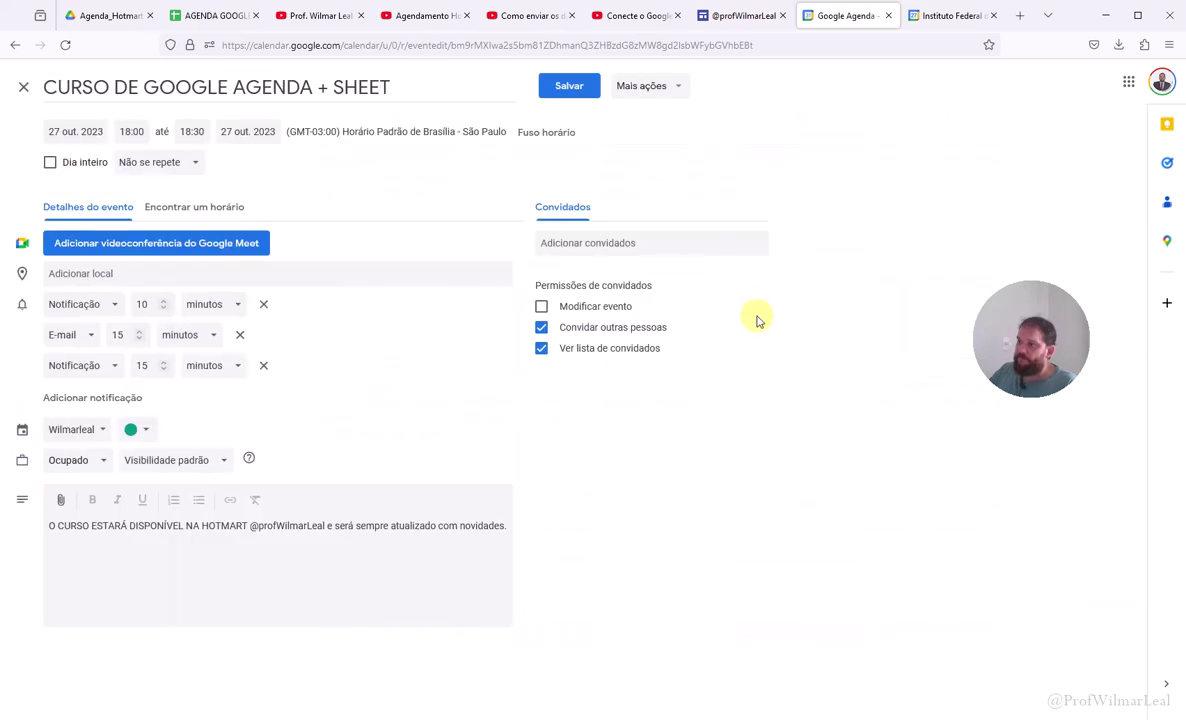
pyautogui.click(105, 242)
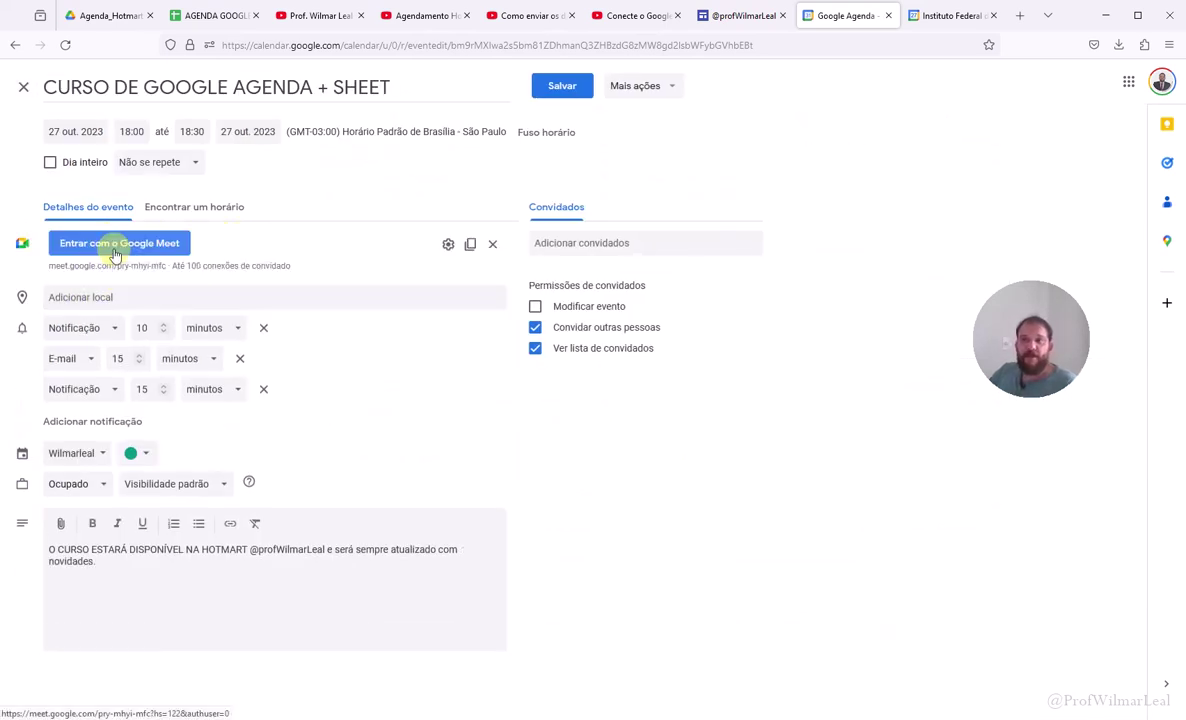
pyautogui.click(545, 88)
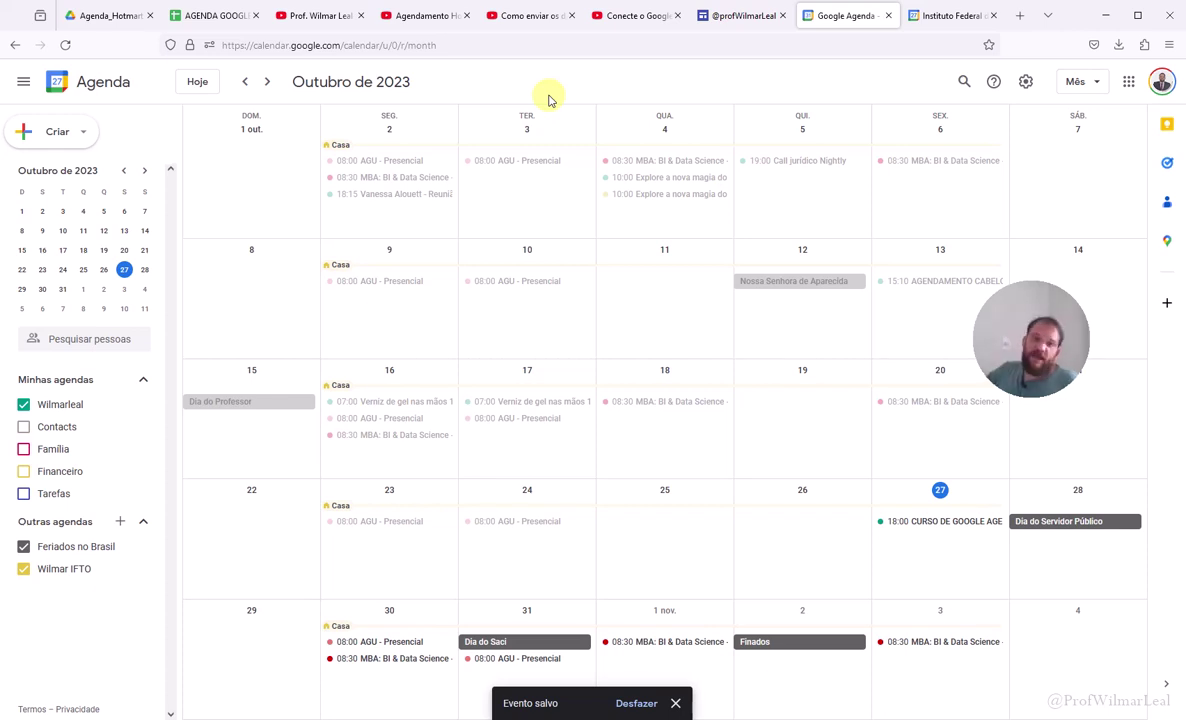
pyautogui.click(936, 17)
pyautogui.click(940, 521)
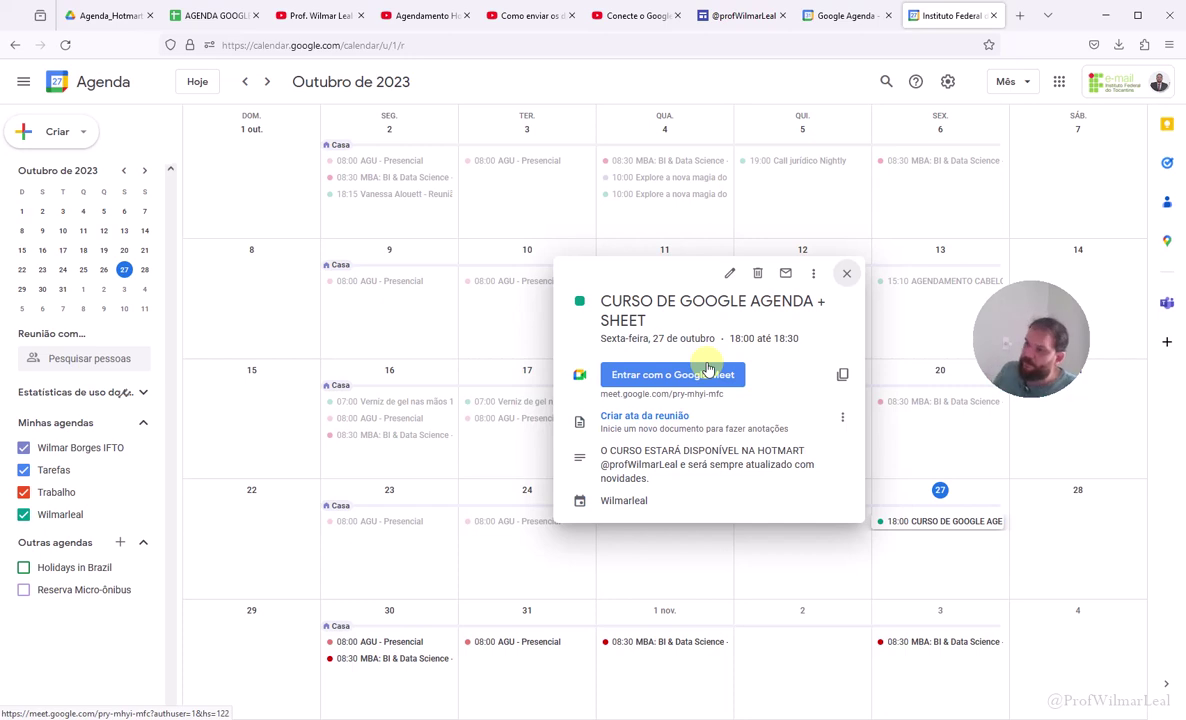
# Browse the Modelo 1, Modelo 2 and Modelo 5 folders, then return to AGENDA GOOGLE - 5.
pyautogui.click(225, 17)
pyautogui.click(110, 16)
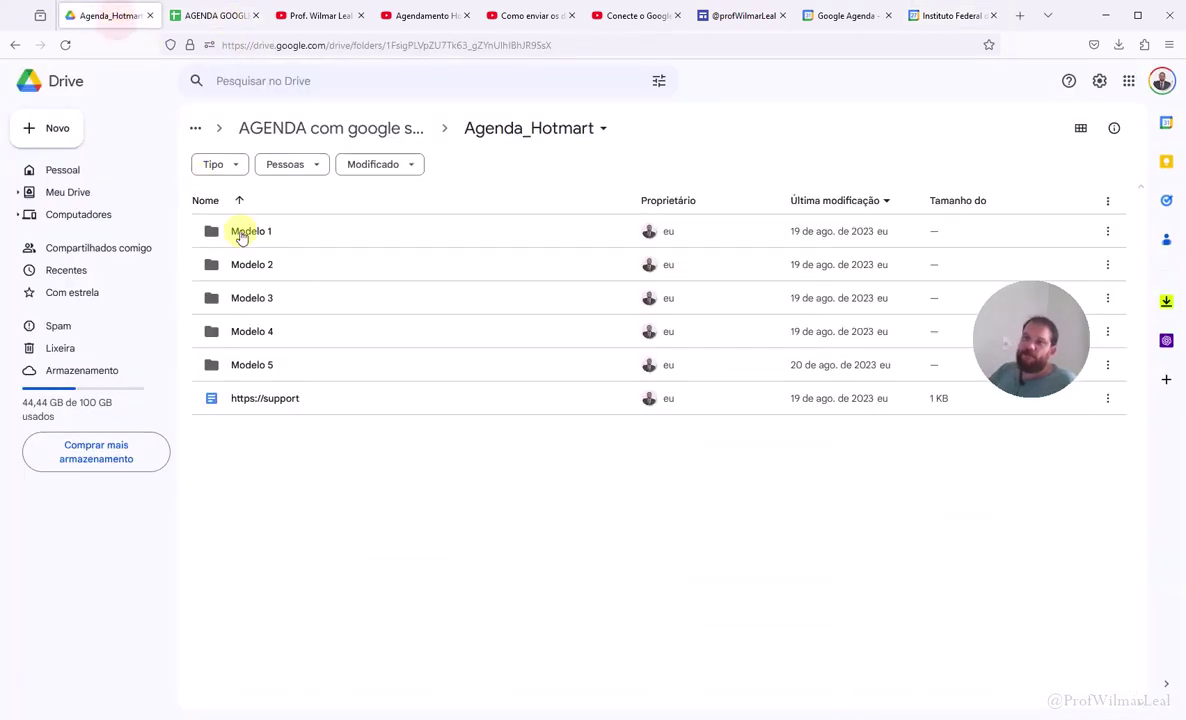
pyautogui.click(245, 232)
pyautogui.click(252, 264)
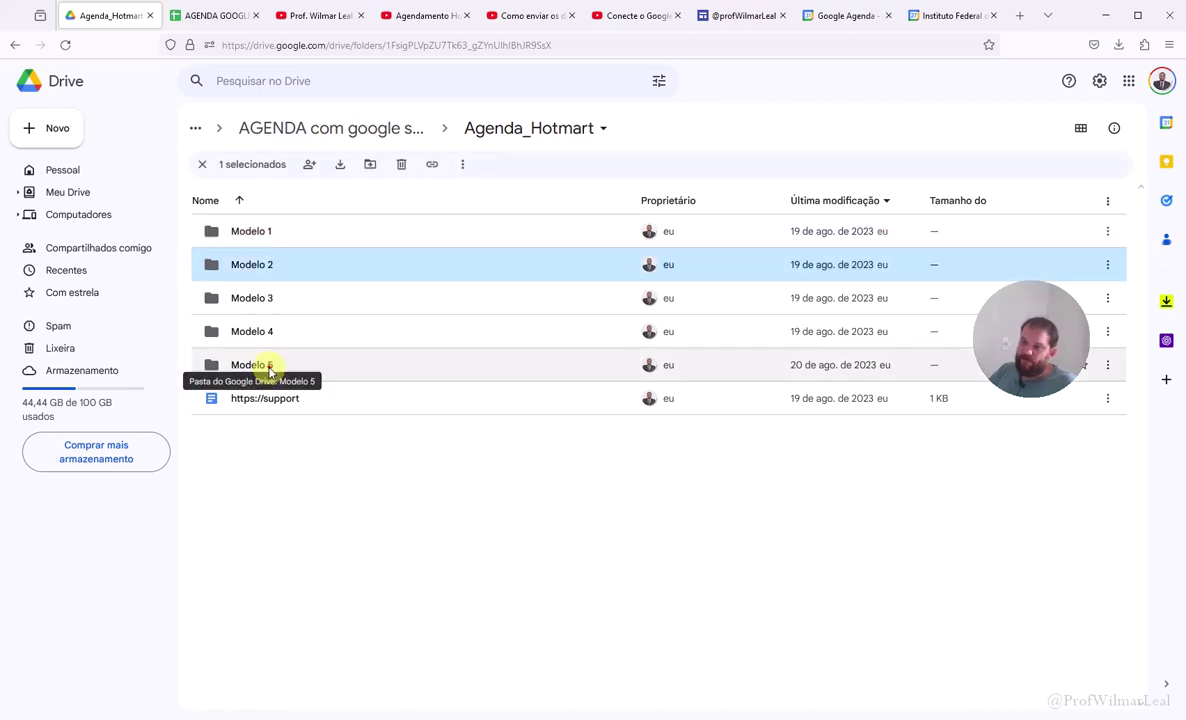
pyautogui.click(267, 365)
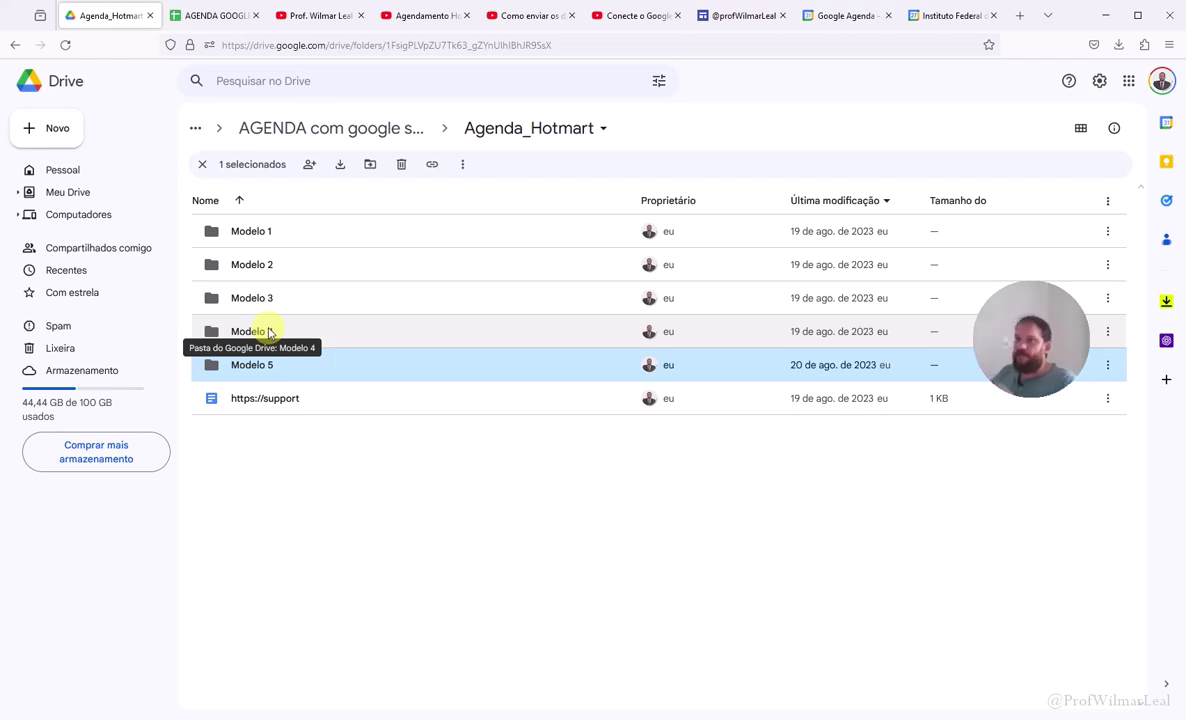
pyautogui.click(222, 16)
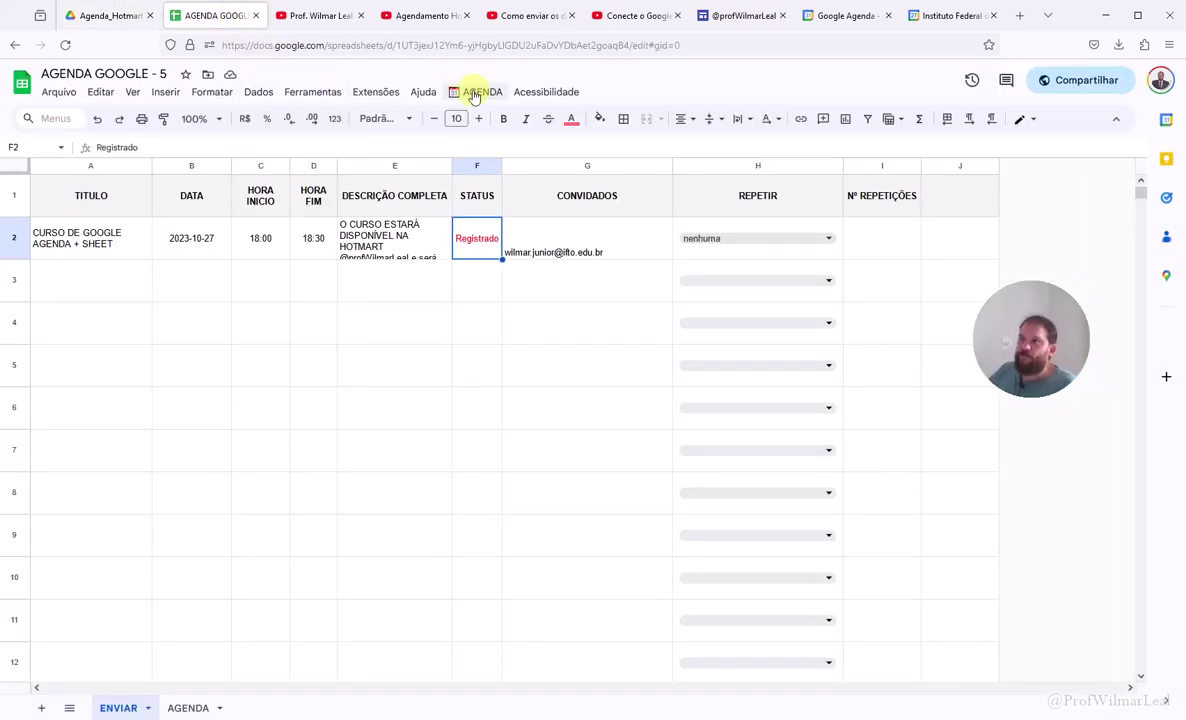
# Run AGENDA > Ocultar com "Registrado" to hide row 2 on ENVIAR, then select cell A3.
pyautogui.click(370, 91)
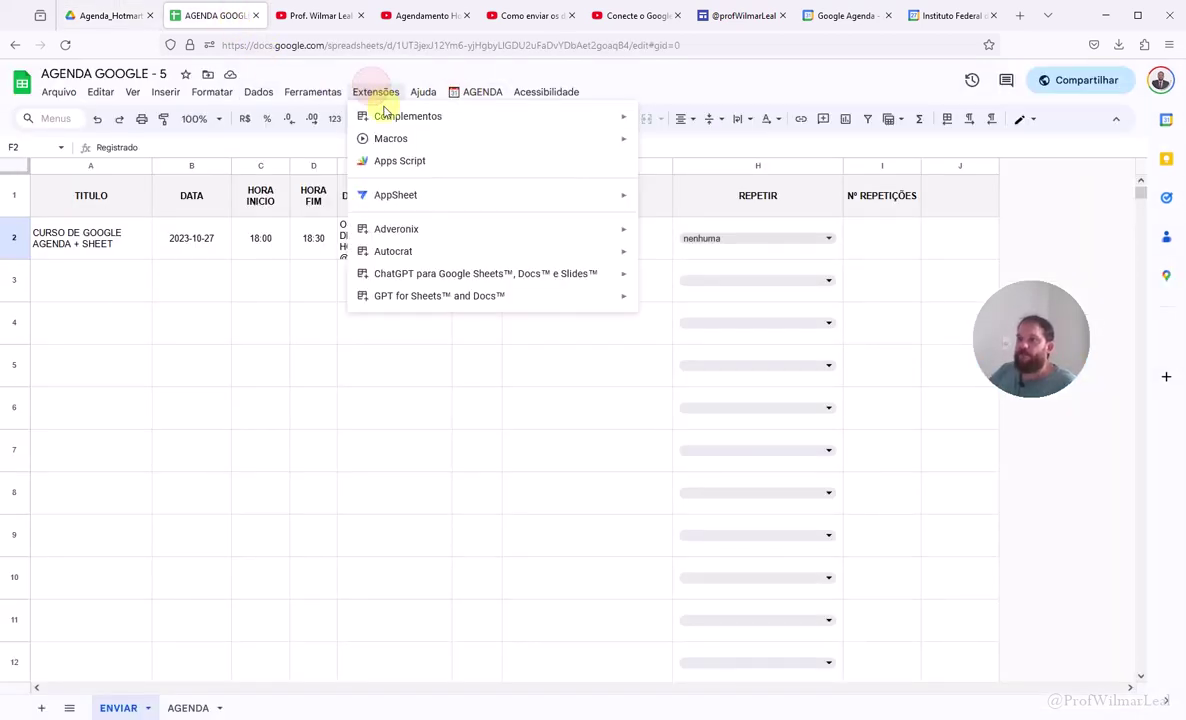
pyautogui.click(474, 93)
pyautogui.click(472, 90)
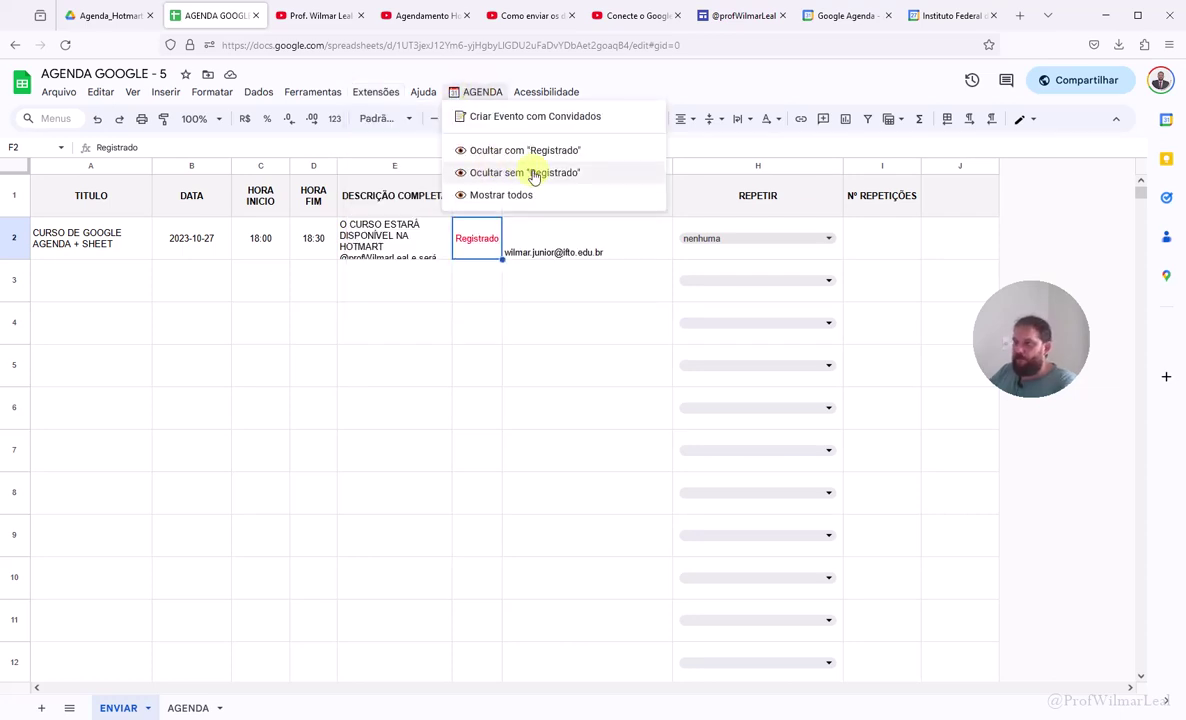
pyautogui.click(523, 155)
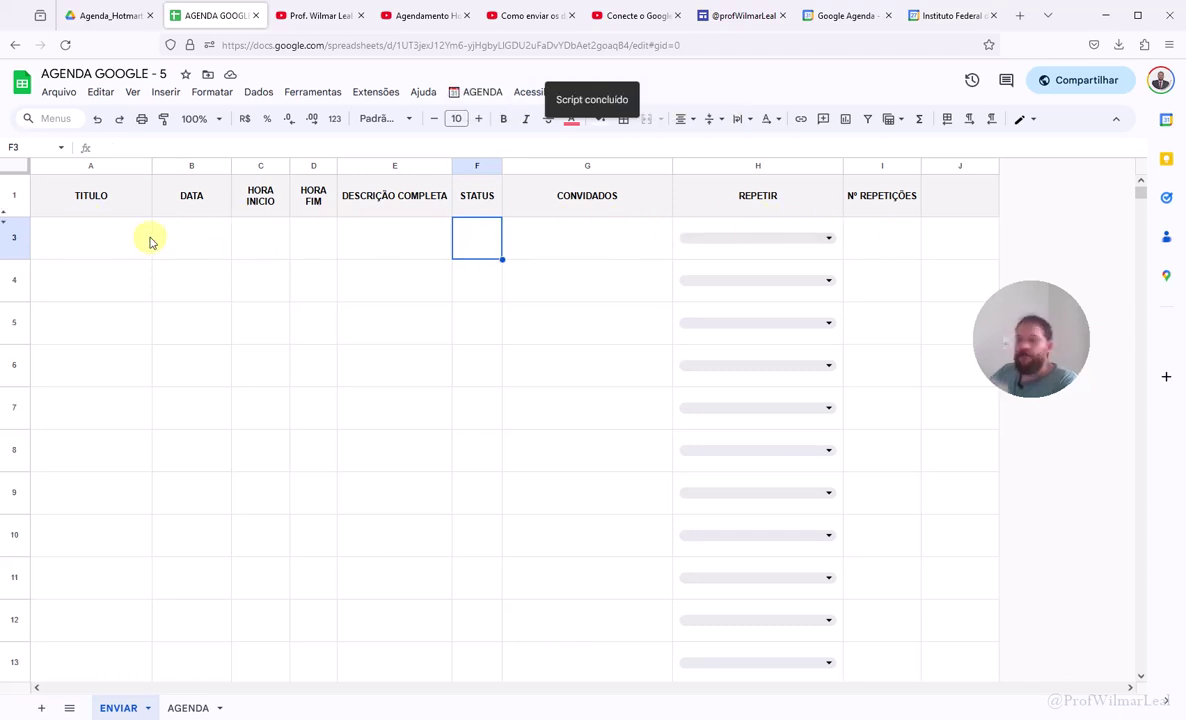
pyautogui.click(148, 240)
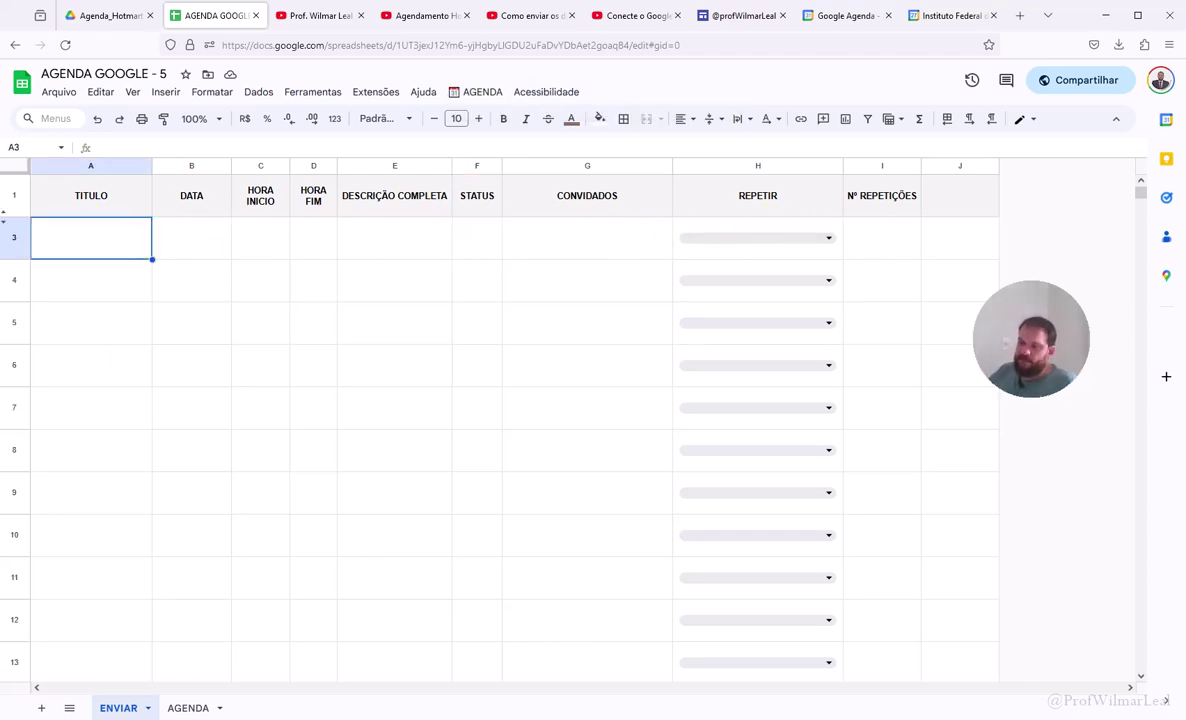
pyautogui.click(190, 707)
pyautogui.scroll(-1, 225, 246)
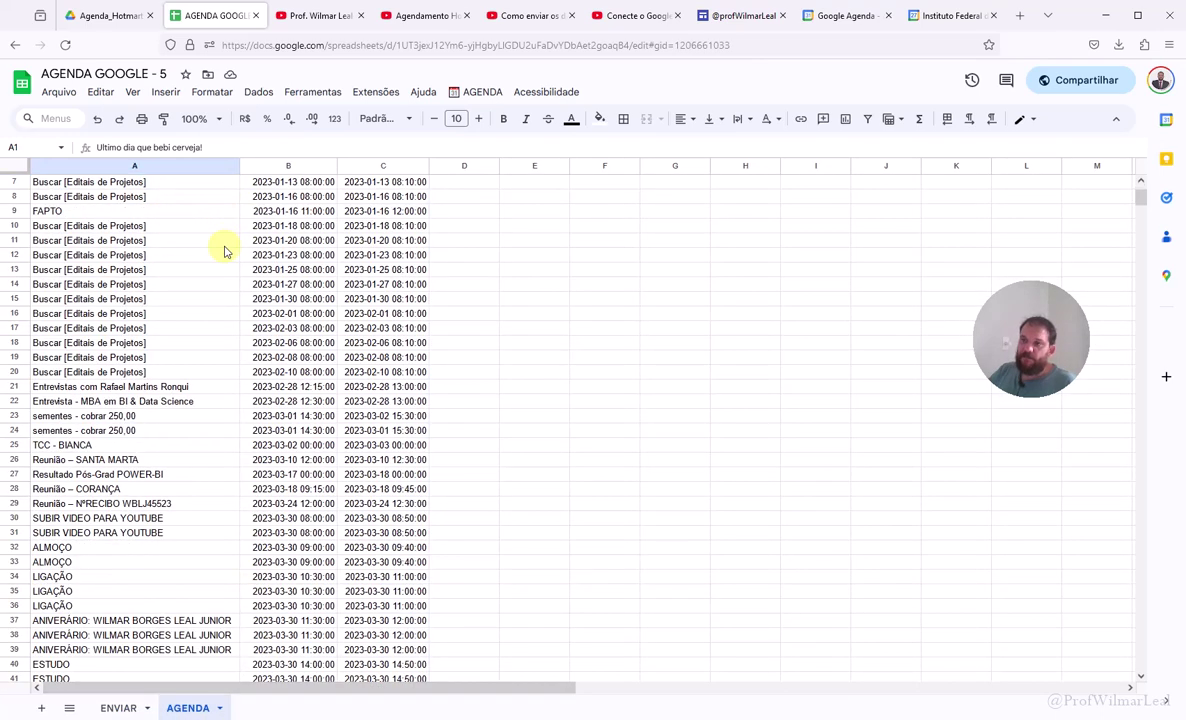
pyautogui.scroll(1, 180, 204)
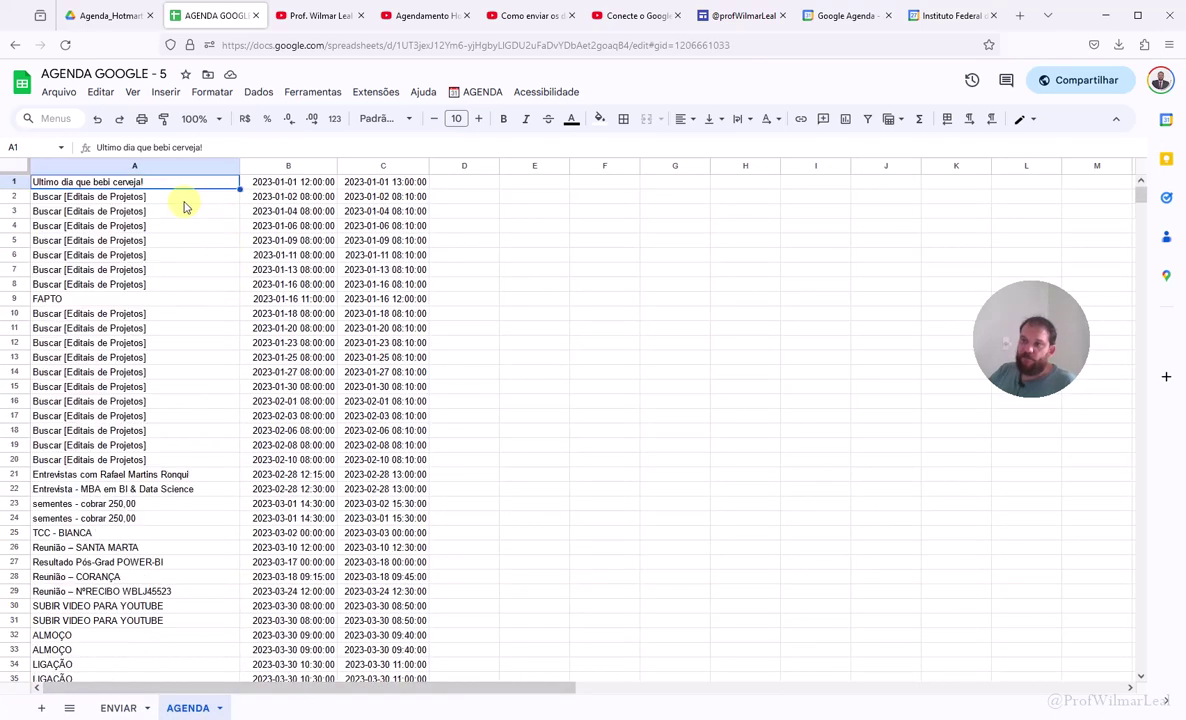
pyautogui.click(112, 709)
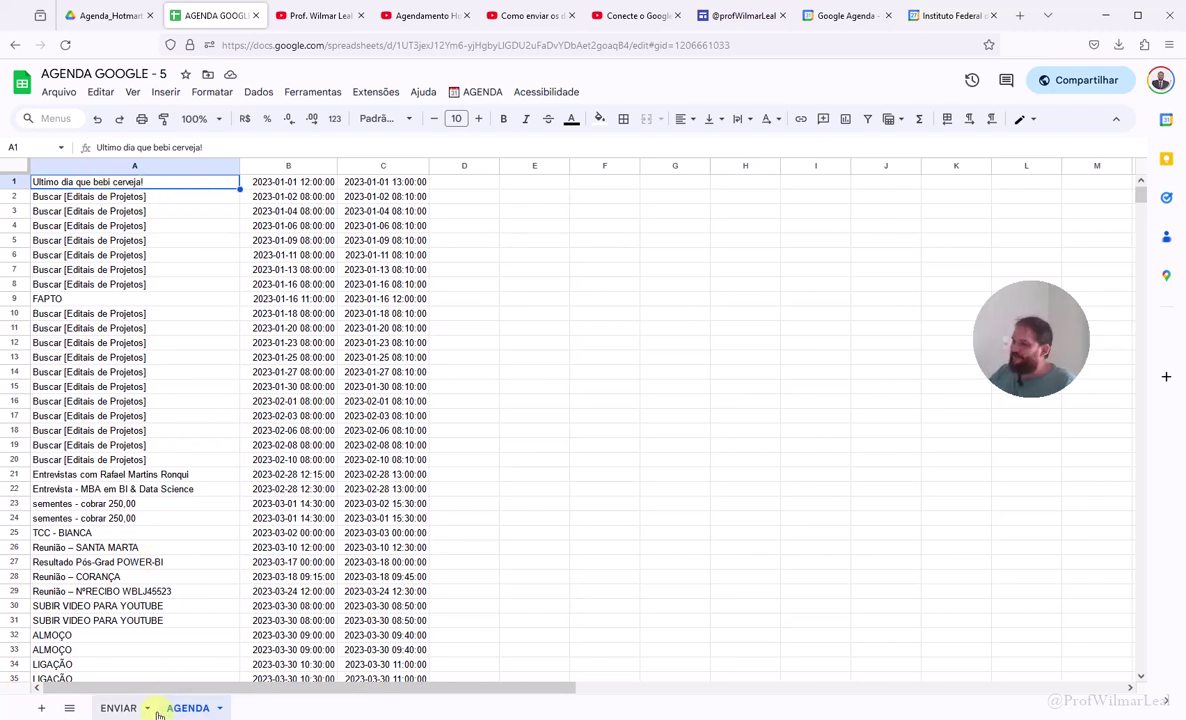
pyautogui.click(118, 710)
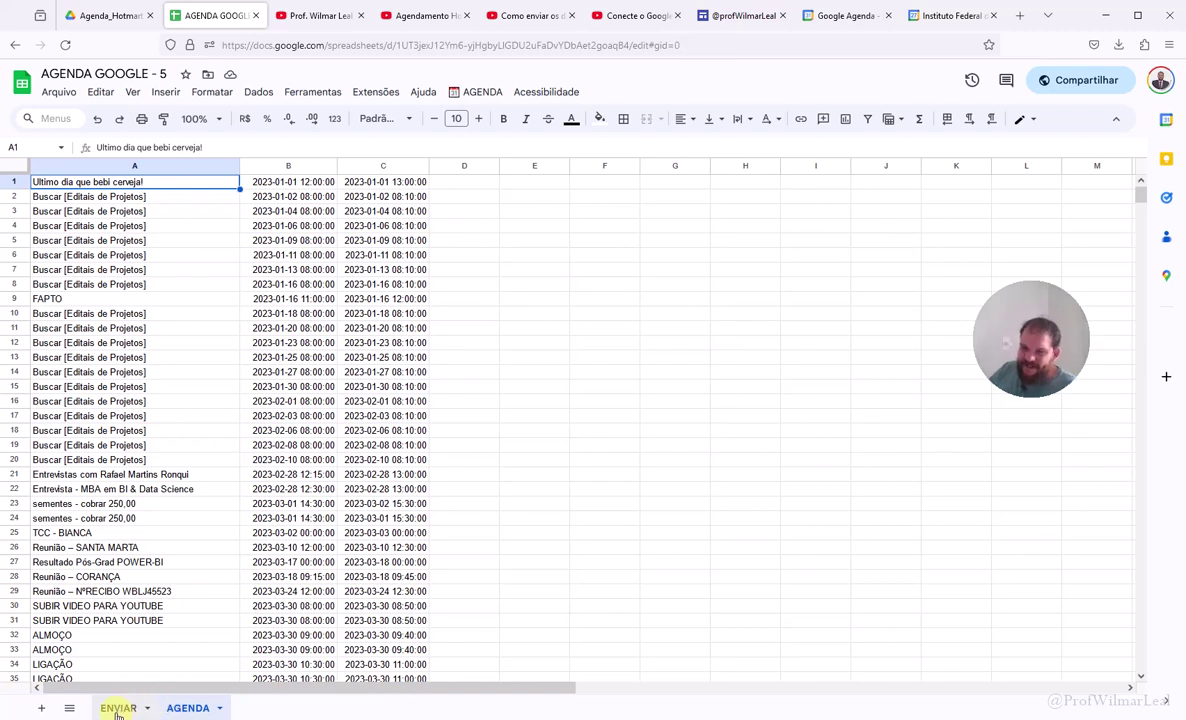